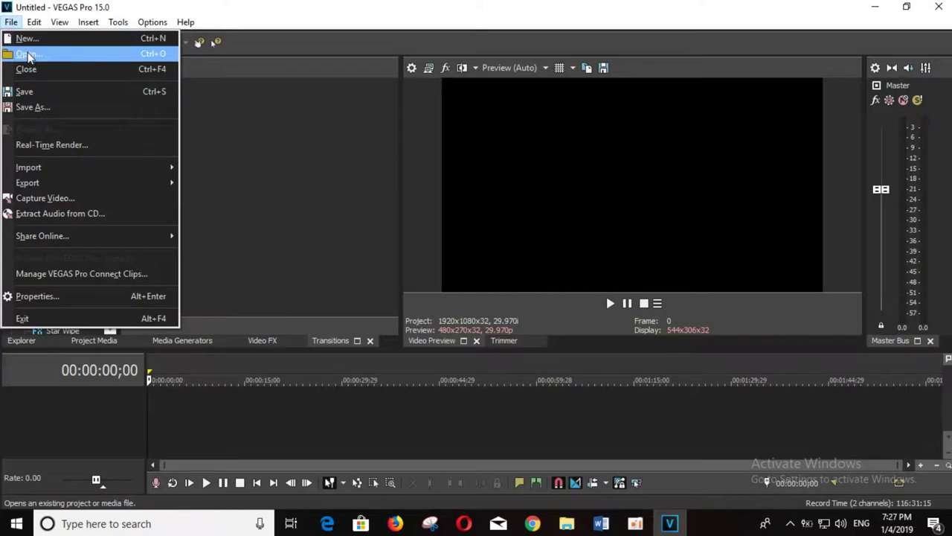
- Import the Water with Light Bulb video from the desktop's photo folder and delete its audio track
left_click(28, 56)
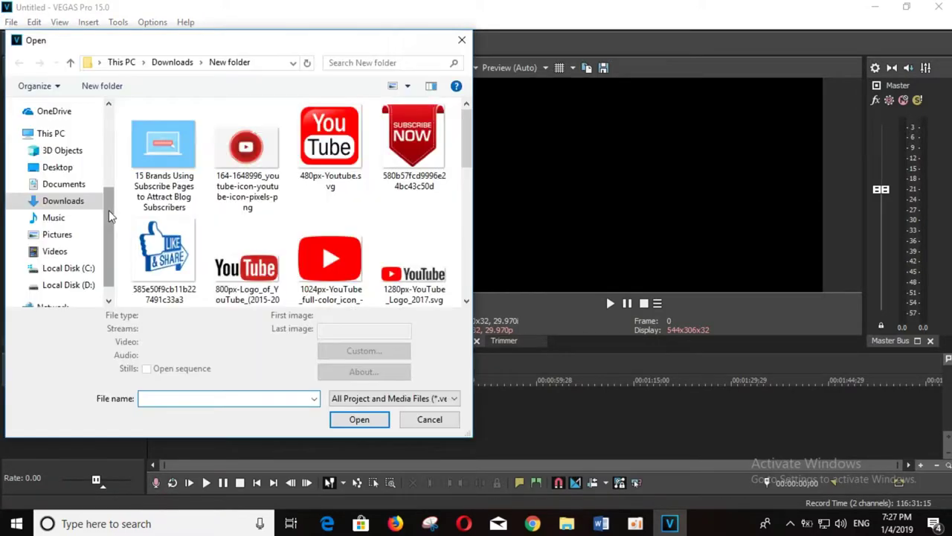
left_click(64, 186)
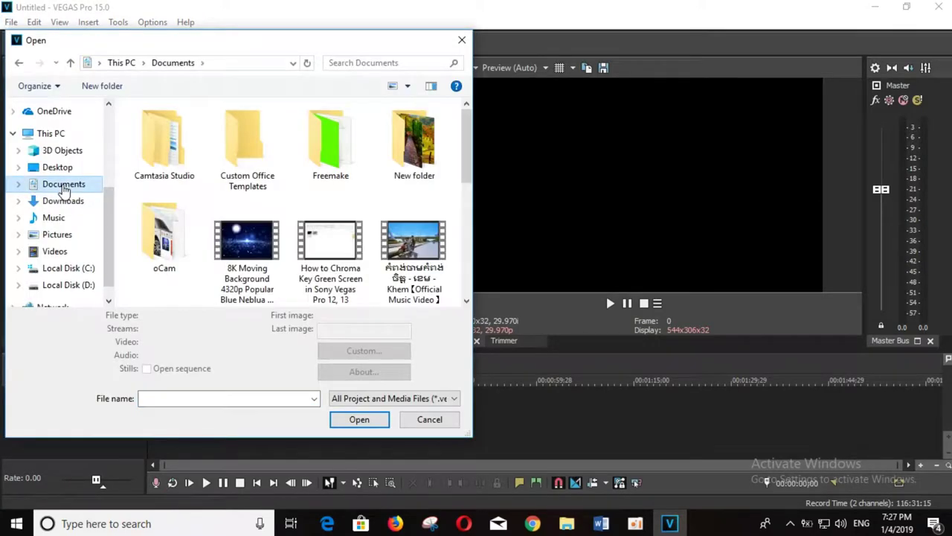
left_click(61, 165)
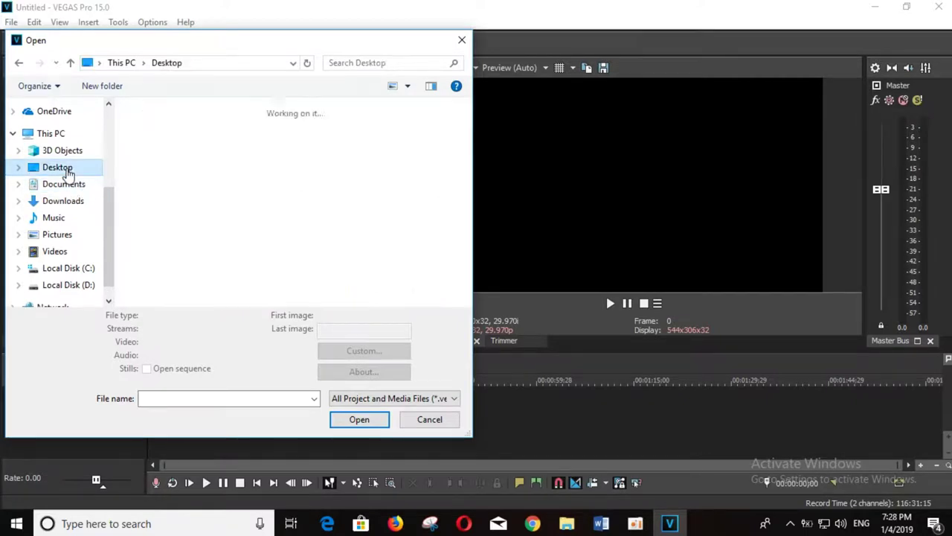
double_click(334, 155)
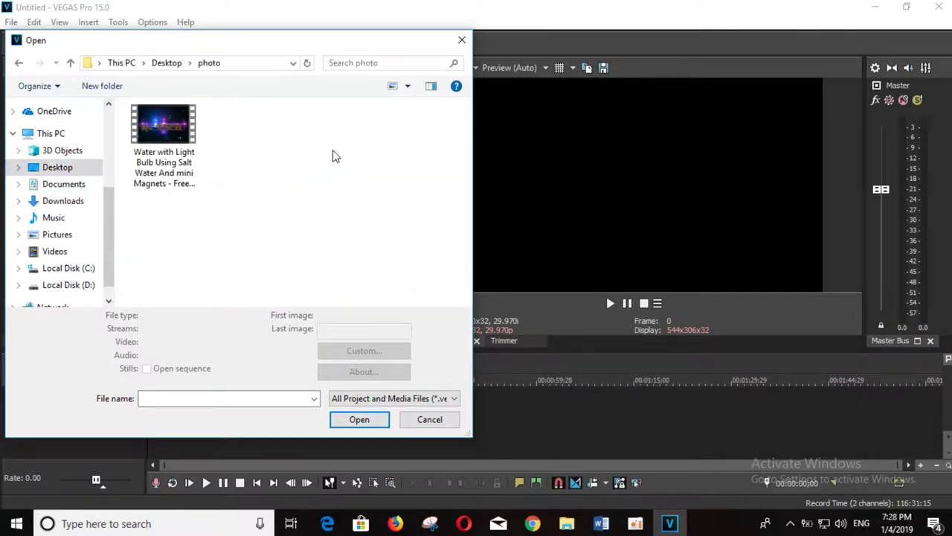
left_click(177, 122)
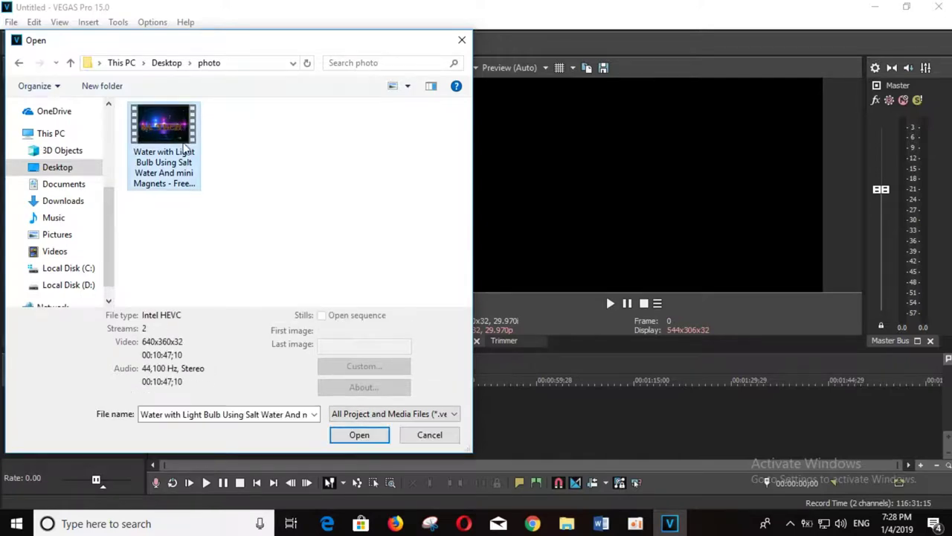
left_click(358, 437)
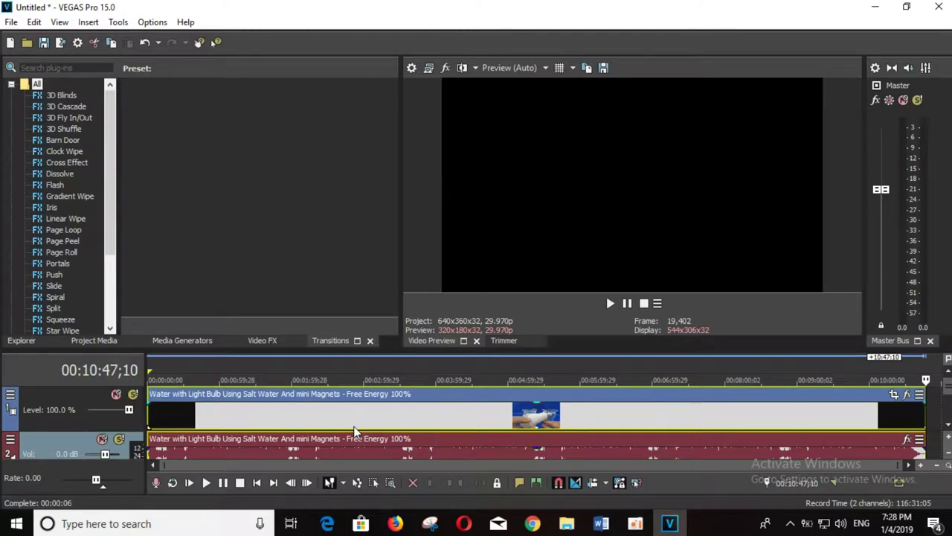
right_click(74, 442)
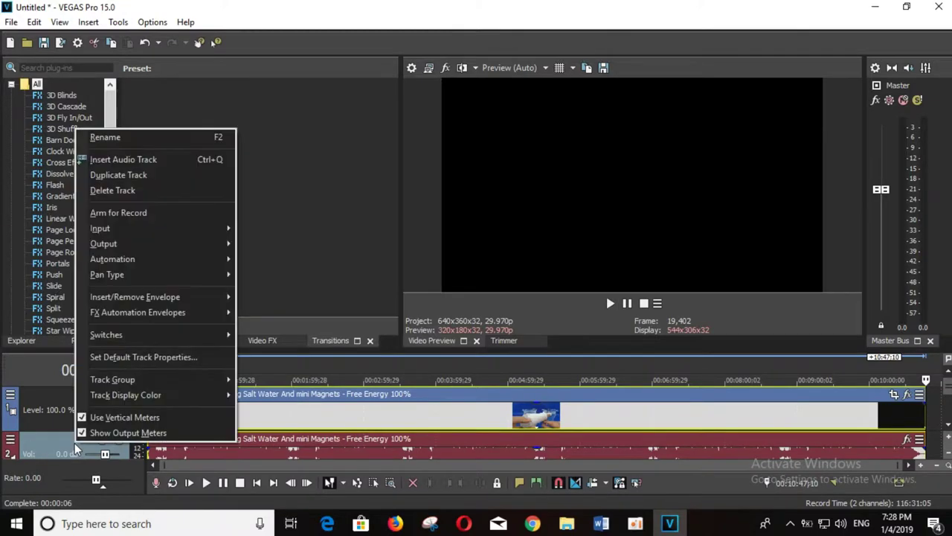
left_click(111, 190)
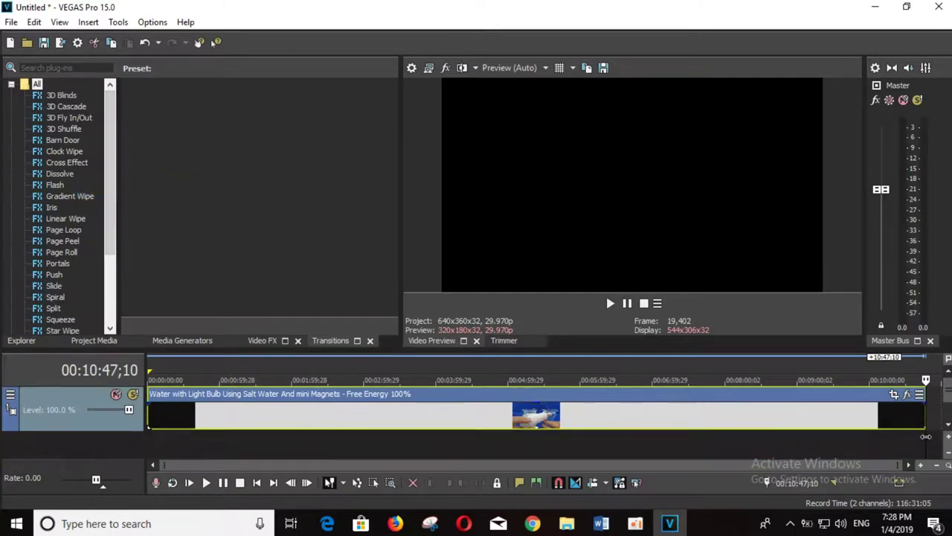
- Split the video at 00:00:38;29, delete the opening segment and move the remaining clip to the timeline start
mouse_move(925, 436)
left_mouse_down()
mouse_move(253, 422)
mouse_move(159, 409)
mouse_move(193, 422)
left_mouse_up()
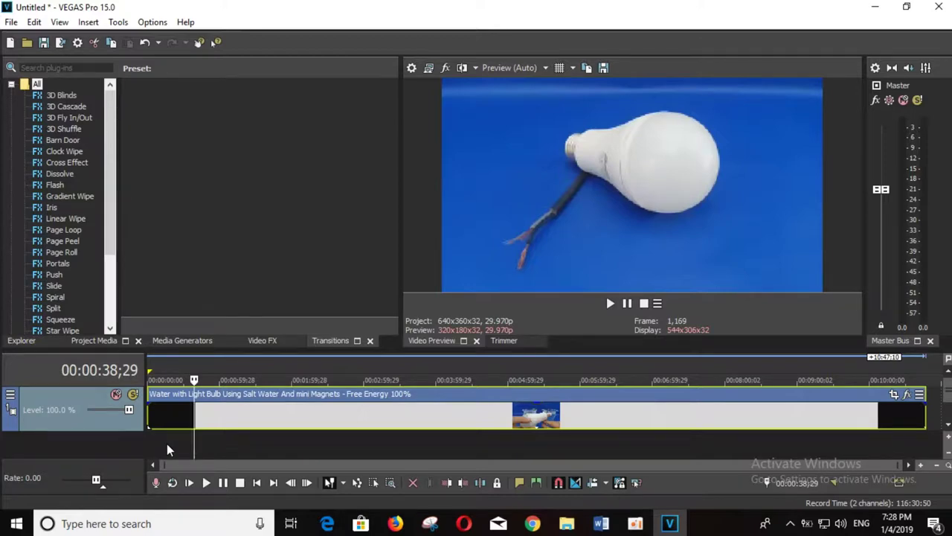
key("s")
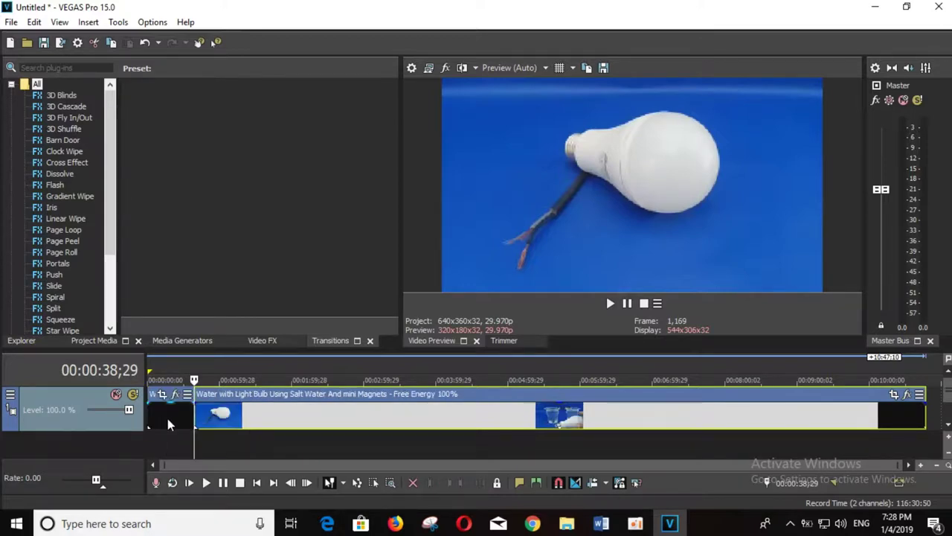
right_click(167, 417)
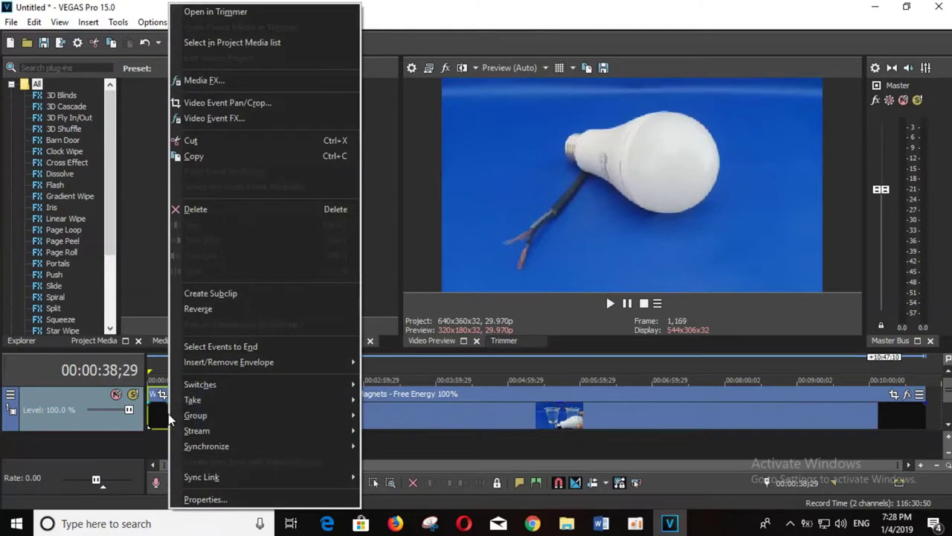
left_click(219, 209)
left_click_drag(246, 413, 185, 415)
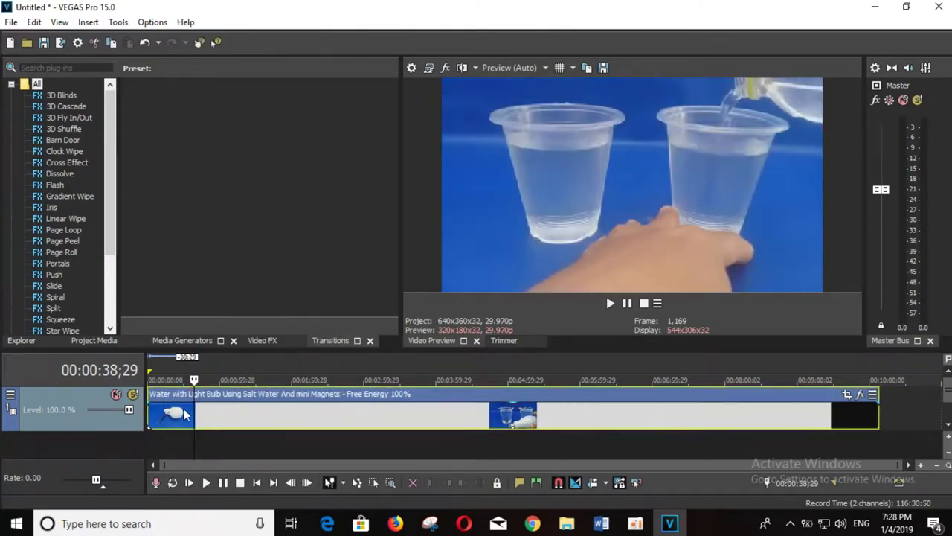
left_click(167, 406)
- Split the video clip at 00:09:29;29, just before the closing section
left_click_drag(192, 444, 570, 447)
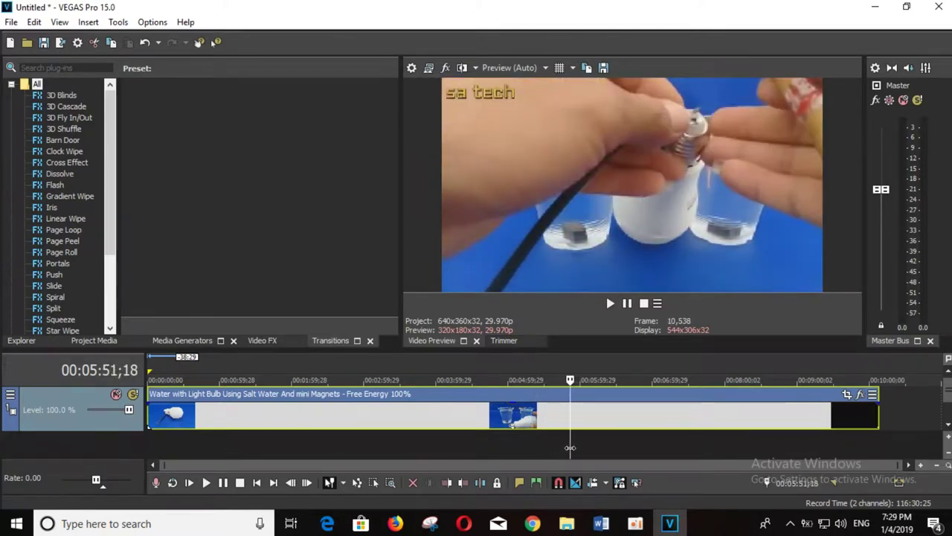
left_click_drag(570, 447, 833, 439)
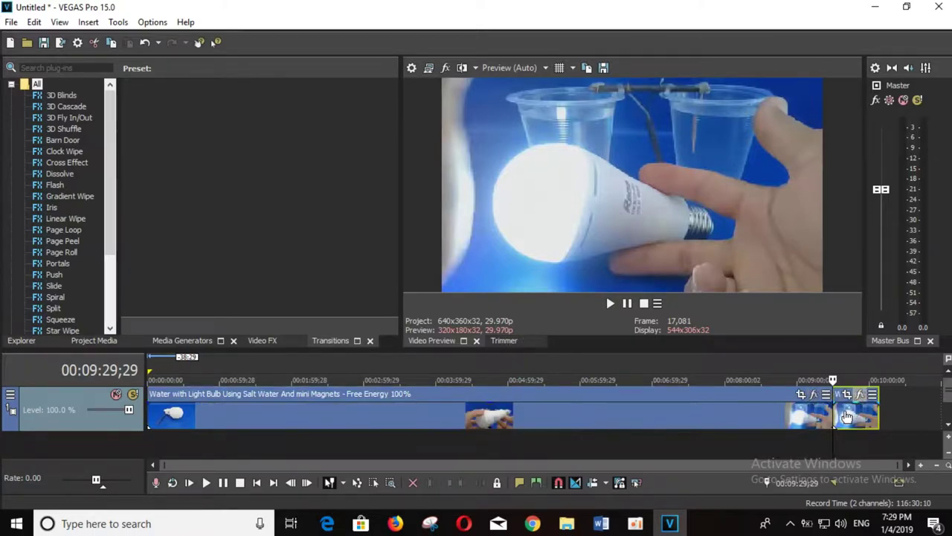
left_click(860, 394)
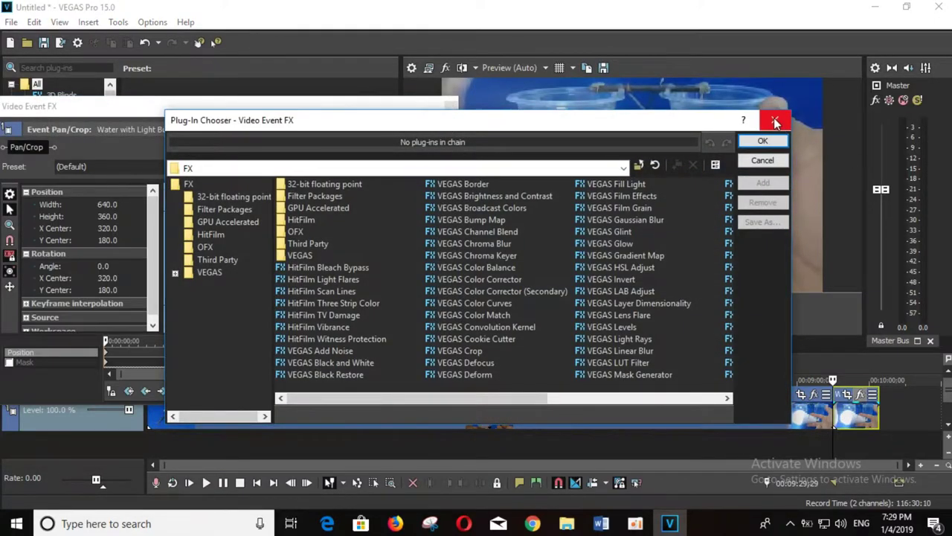
left_click(775, 121)
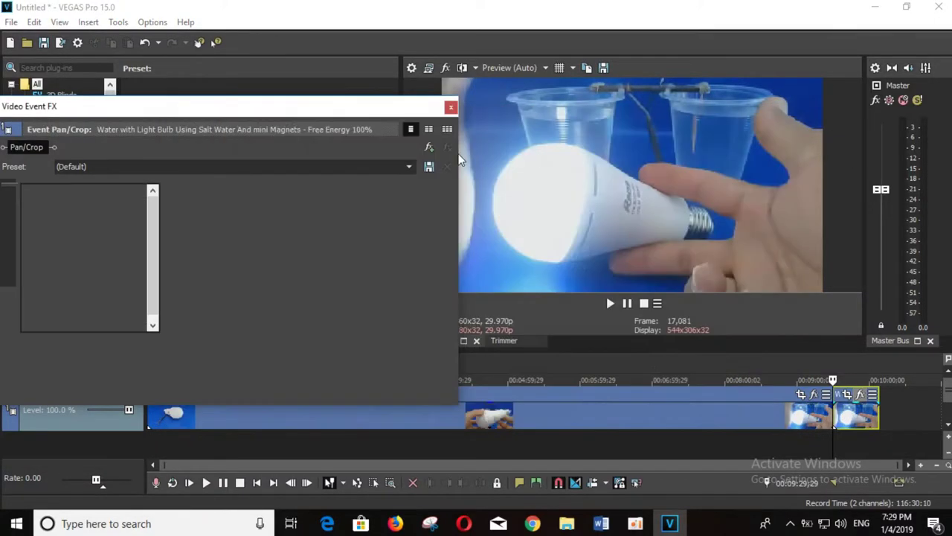
left_click(451, 108)
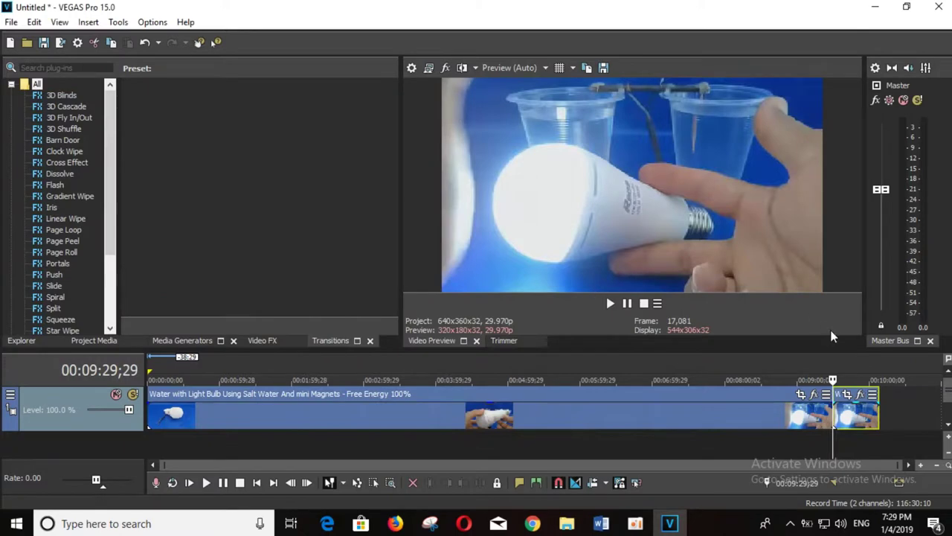
- Delete the split-off closing segment and place the playhead at the end of the remaining video clip
right_click(865, 422)
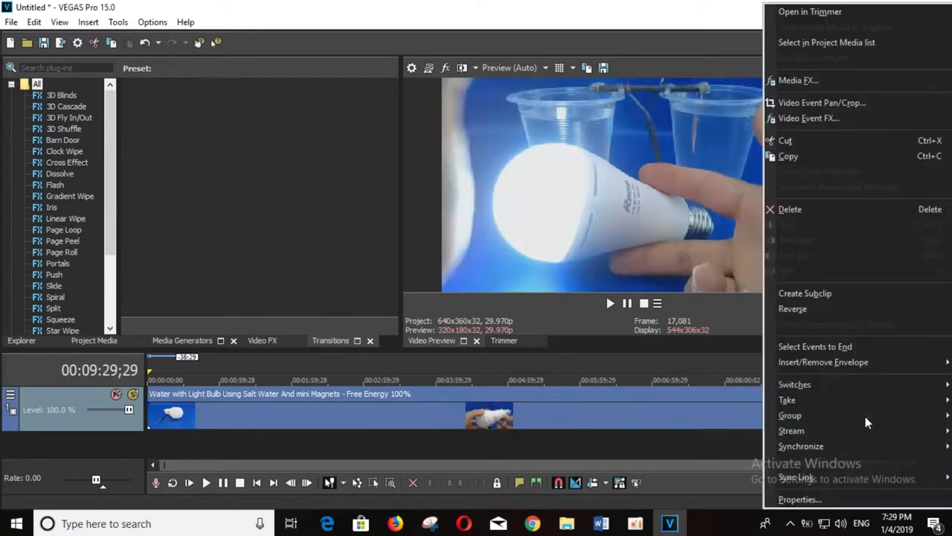
left_click(800, 211)
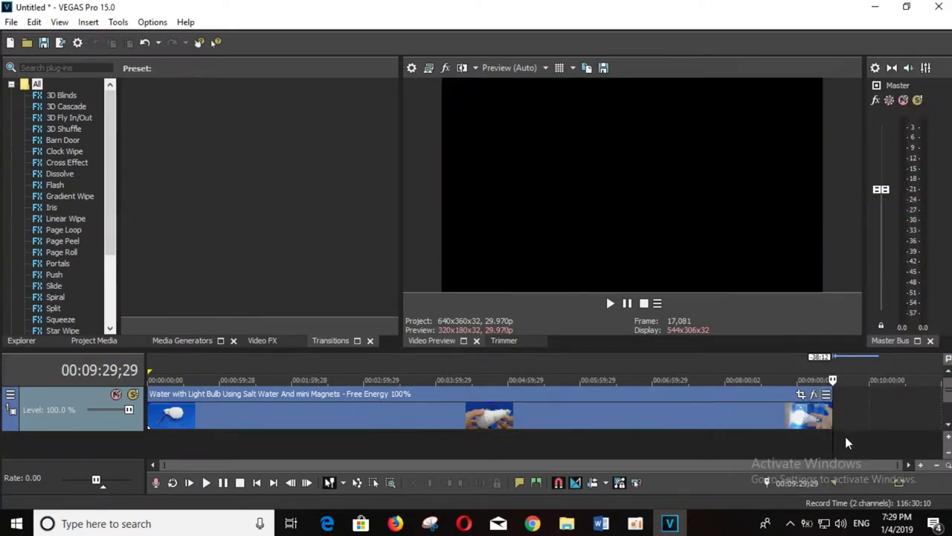
left_click_drag(833, 437, 129, 429)
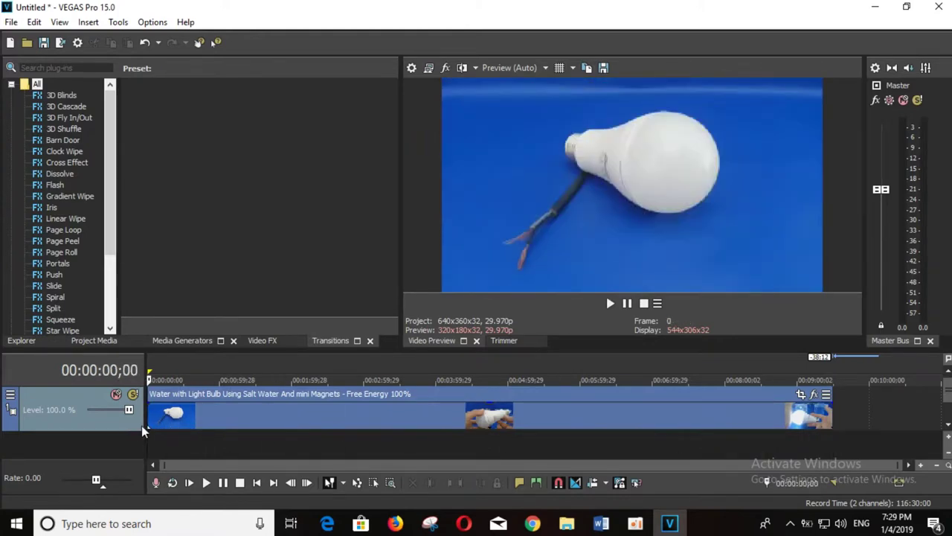
left_click(272, 482)
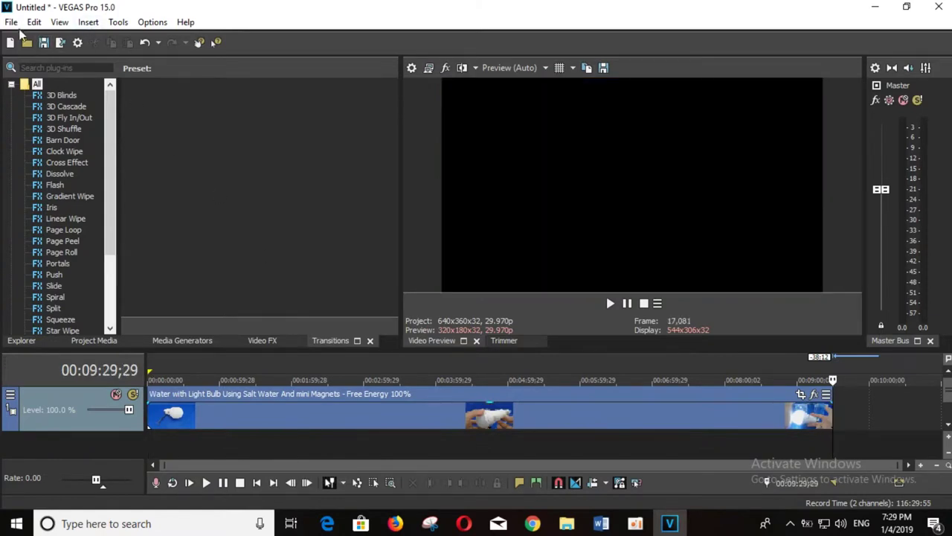
- Import the audio file (4) from the khmer folder inside Documents\oCam
left_click(12, 23)
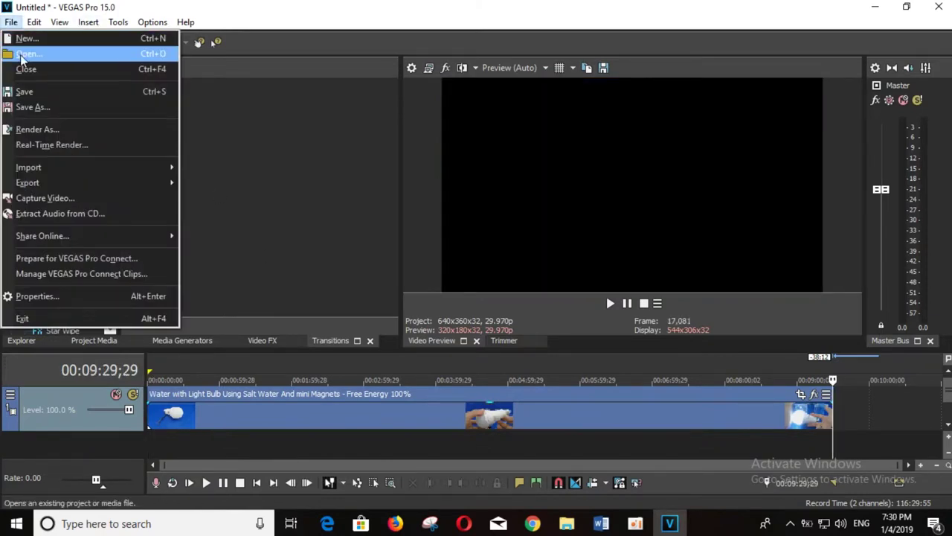
left_click(20, 55)
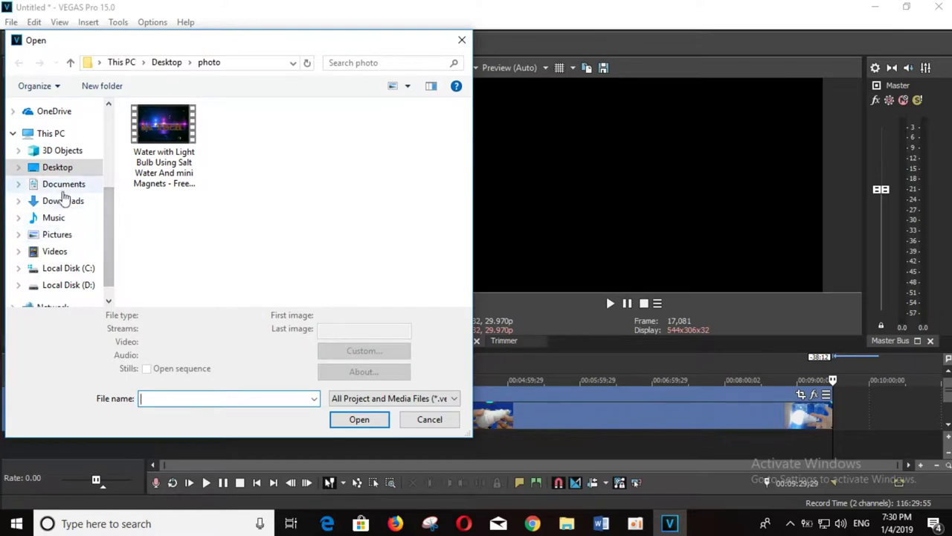
left_click(52, 185)
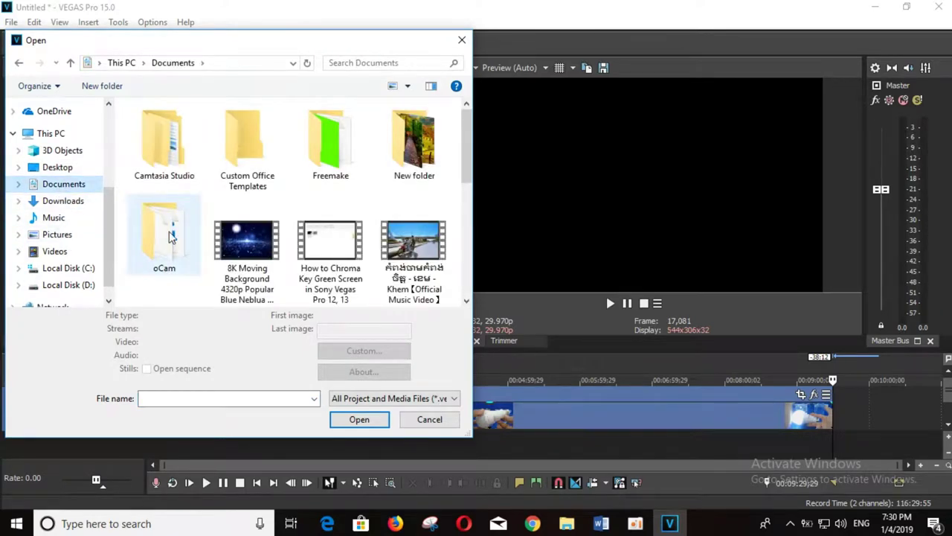
double_click(171, 235)
double_click(174, 178)
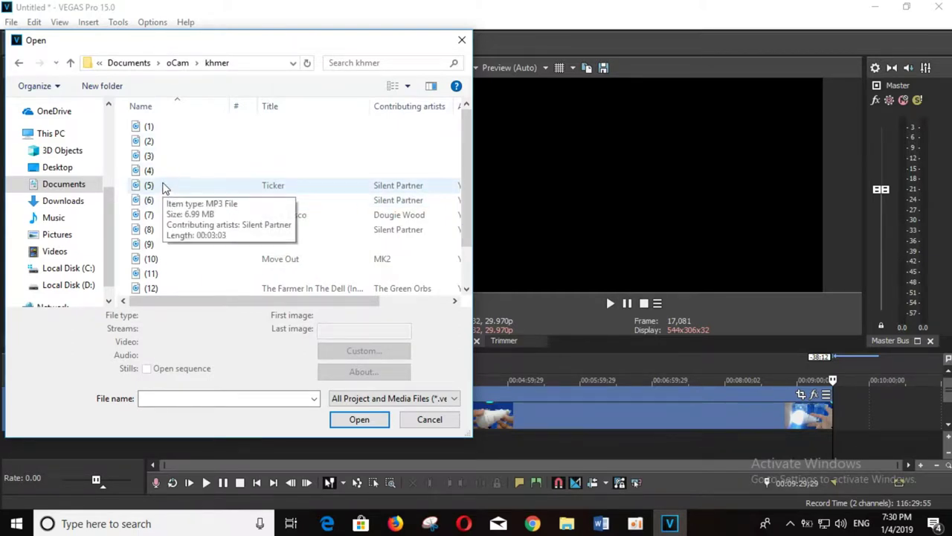
left_click(152, 172)
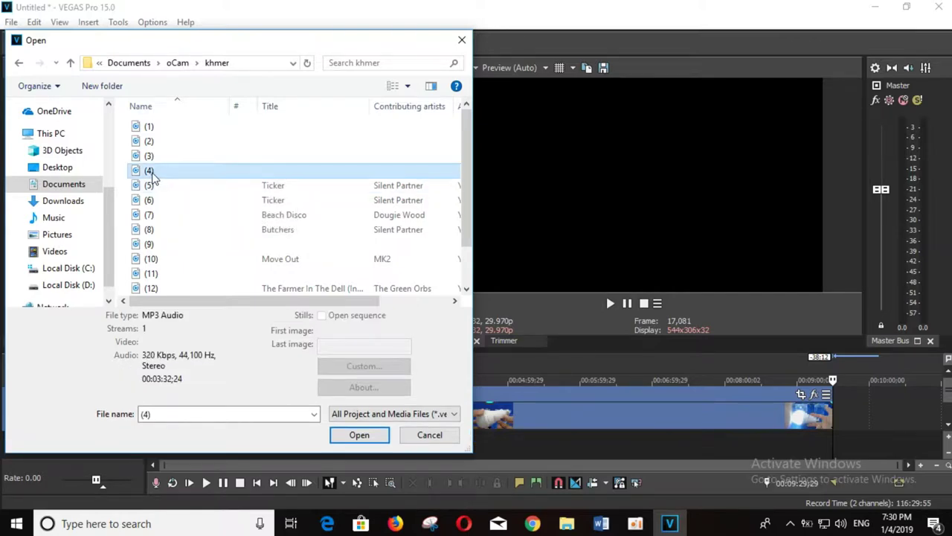
left_click(363, 439)
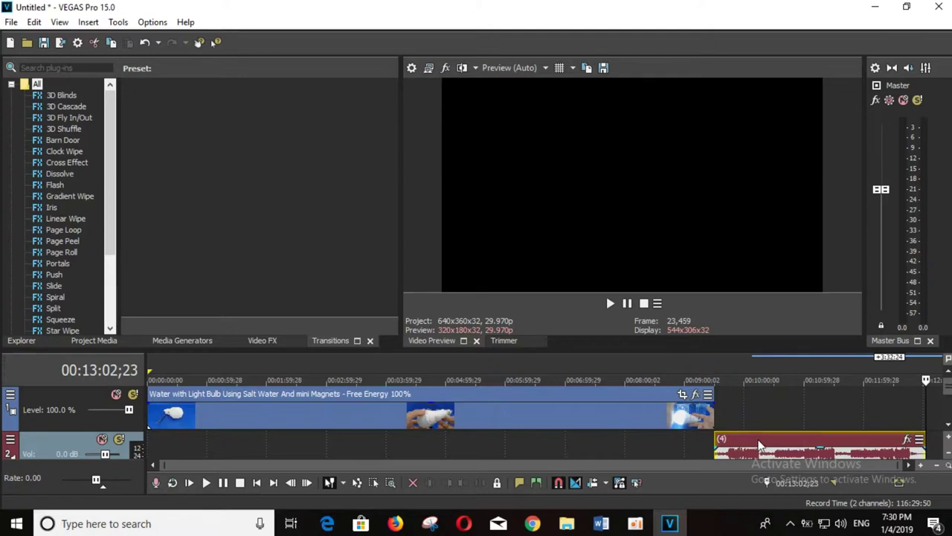
- Move audio clip (4) to the timeline start and extend its end by about 1:28;20
left_click_drag(743, 440, 192, 455)
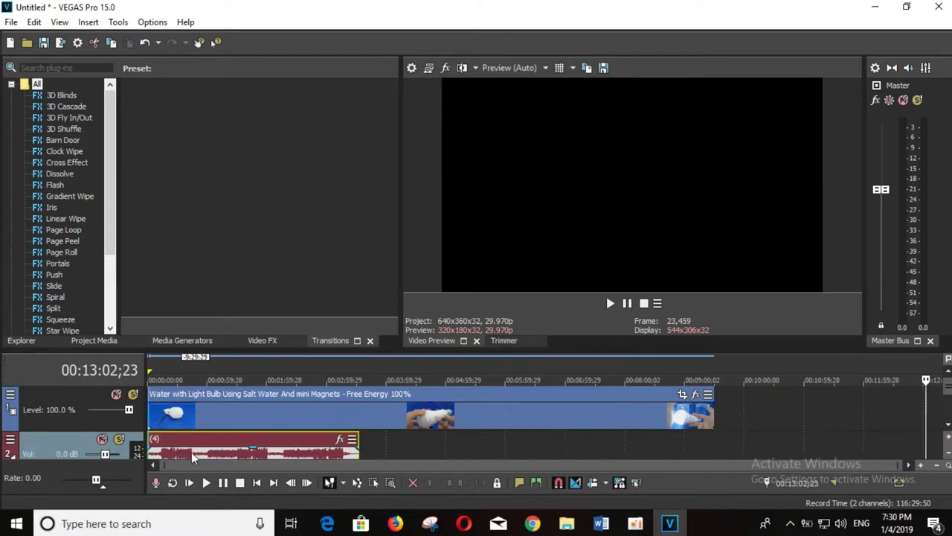
left_click_drag(358, 439, 444, 440)
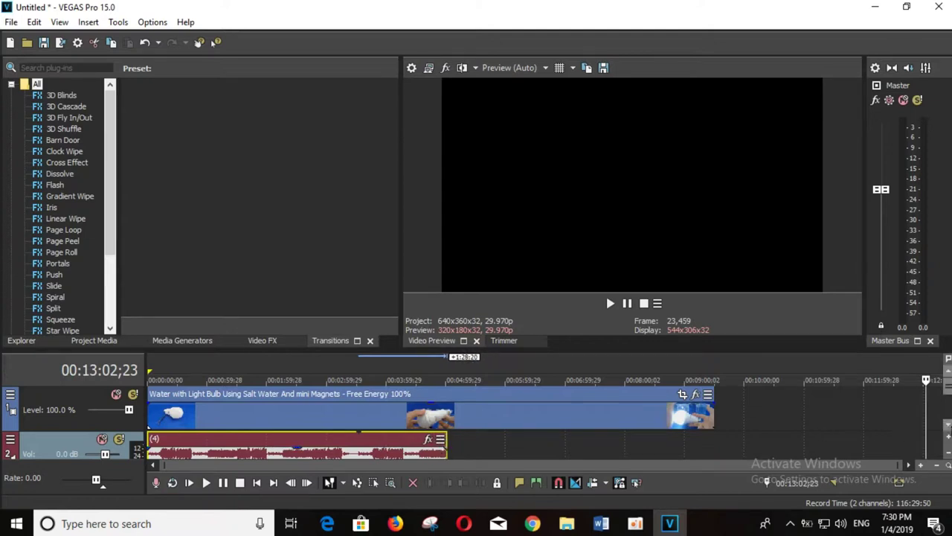
- Import the audio file (10) from the khmer folder and place it directly after audio clip (4)
left_click_drag(926, 410, 744, 416)
left_click(11, 22)
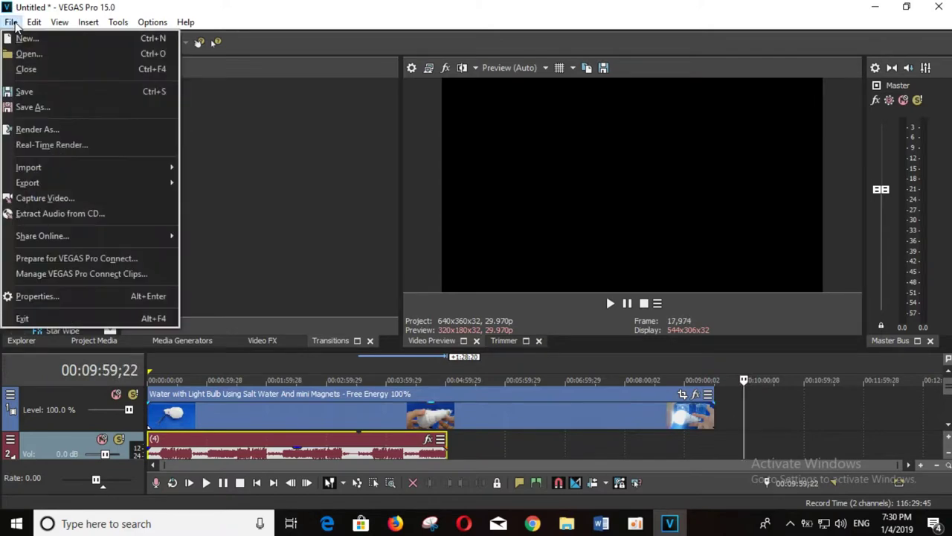
left_click(28, 53)
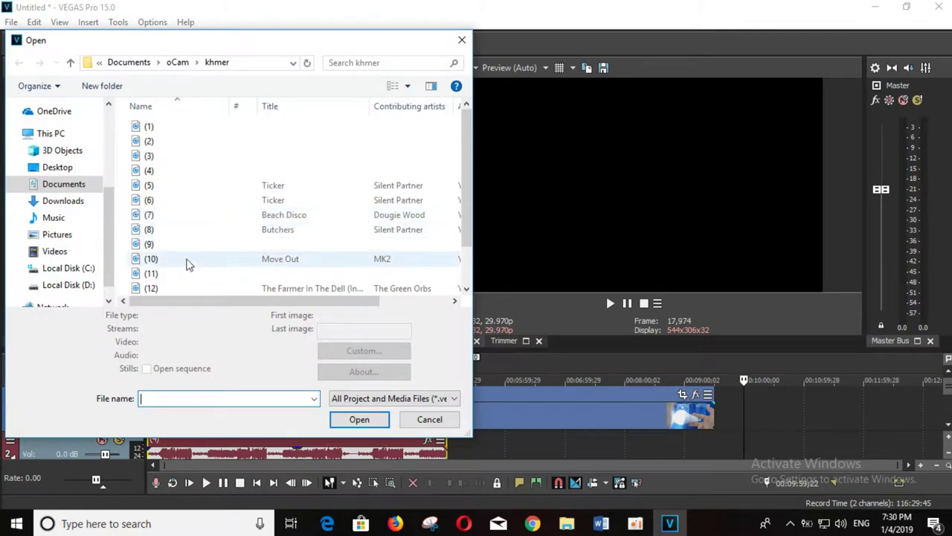
left_click(152, 259)
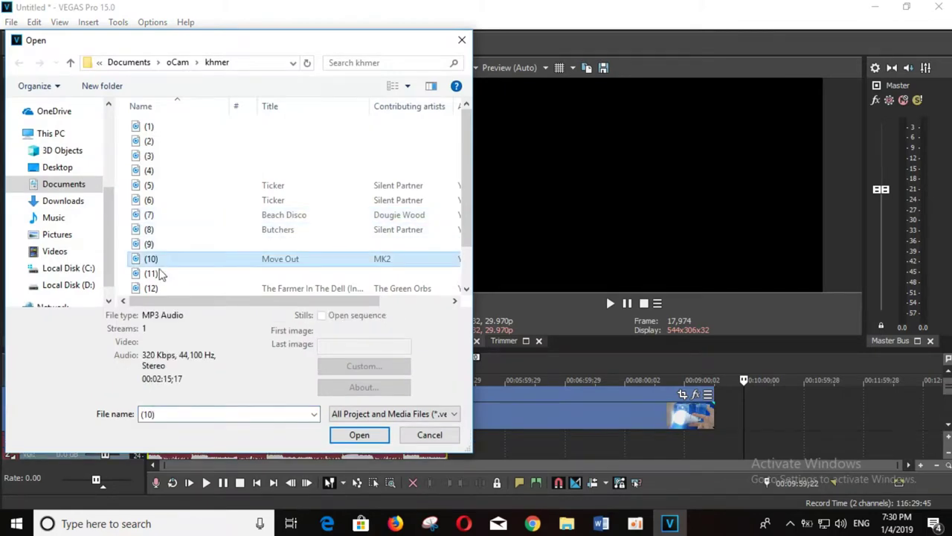
left_click(360, 420)
left_click_drag(797, 395, 520, 415)
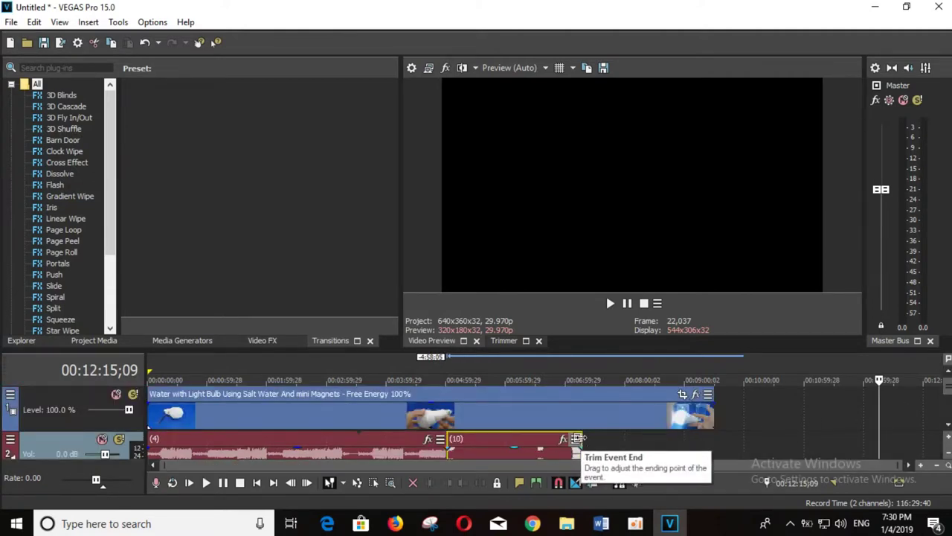
- Extend audio clip (10) to the end of the video clip and raise the master volume to about 1.2 dB
left_click_drag(582, 437, 713, 435)
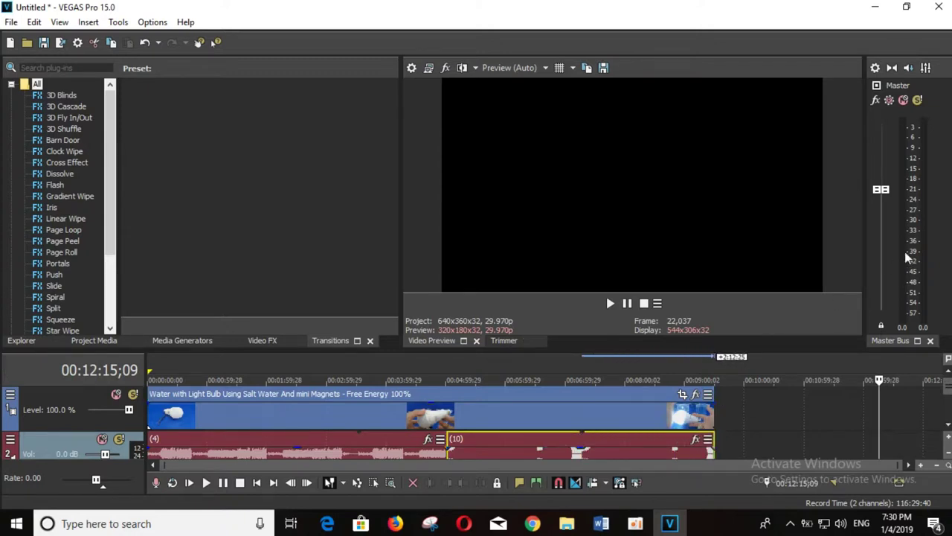
left_click_drag(883, 198, 882, 184)
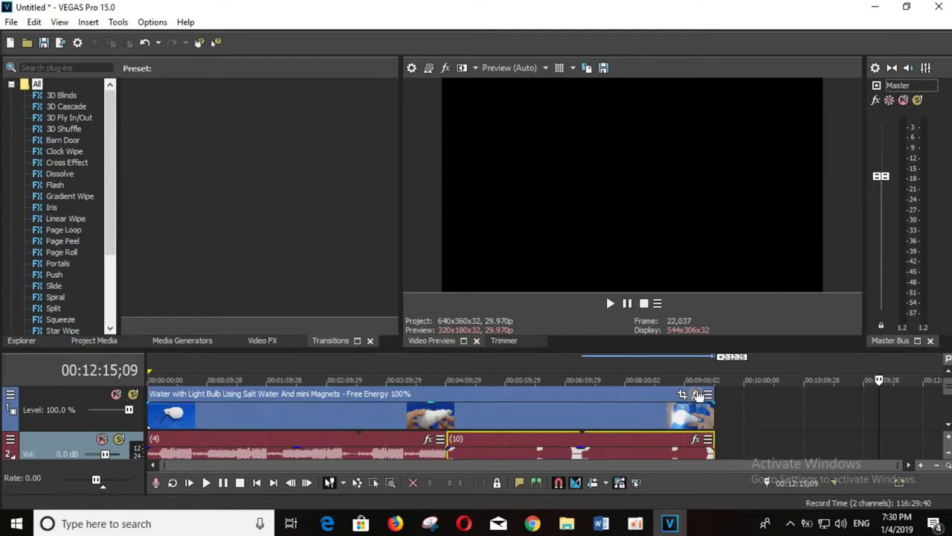
- Play the edited video from the start of the timeline and pause at about 34 seconds
left_click(257, 482)
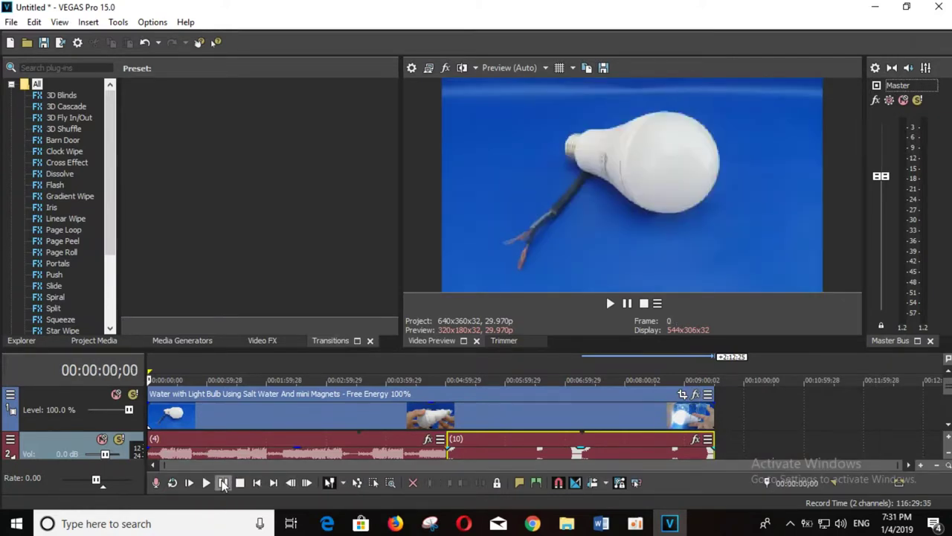
left_click(223, 483)
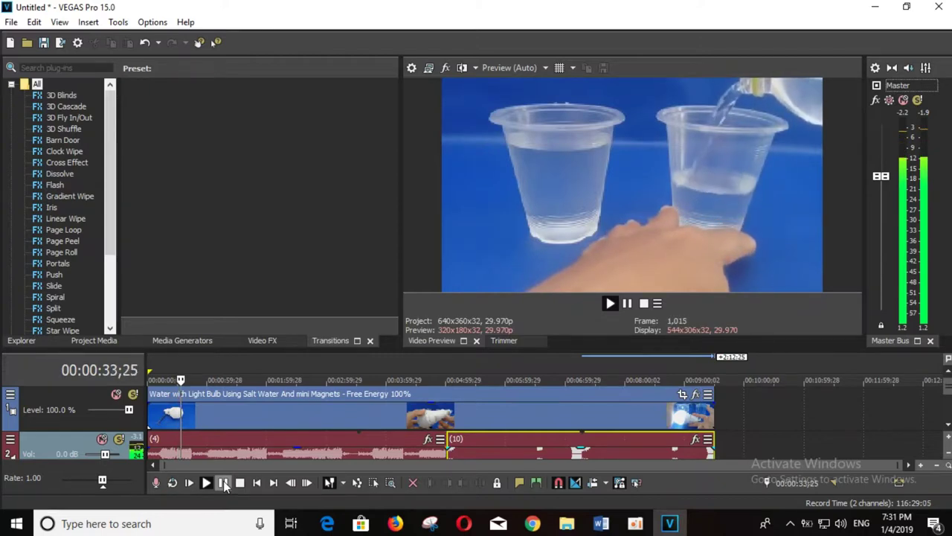
left_click(223, 482)
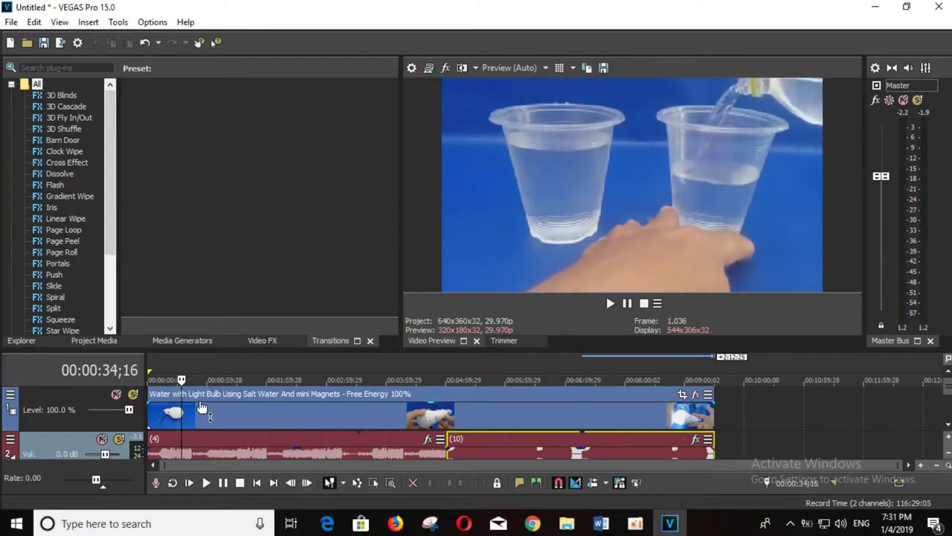
- Find the cut point in the opening of the video and split the video clip at 00:00:23;06
mouse_move(181, 394)
left_mouse_down()
mouse_move(205, 395)
mouse_move(164, 384)
mouse_move(218, 394)
mouse_move(194, 394)
left_mouse_up()
left_click(114, 424)
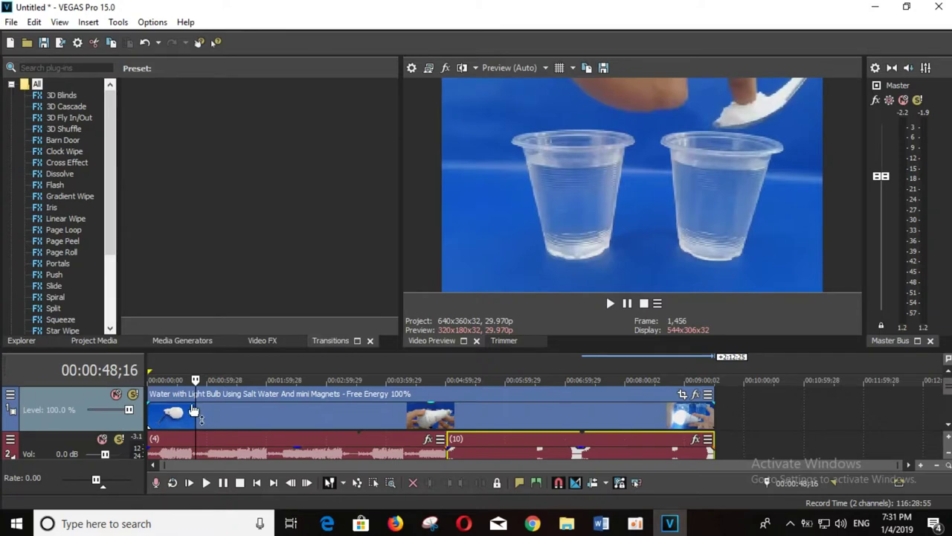
left_click_drag(196, 409, 165, 392)
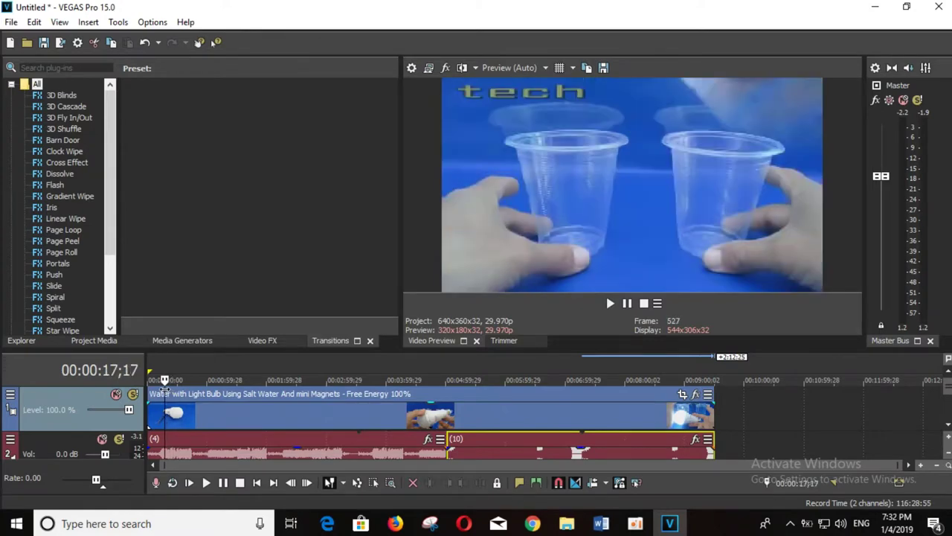
left_click_drag(165, 392, 173, 393)
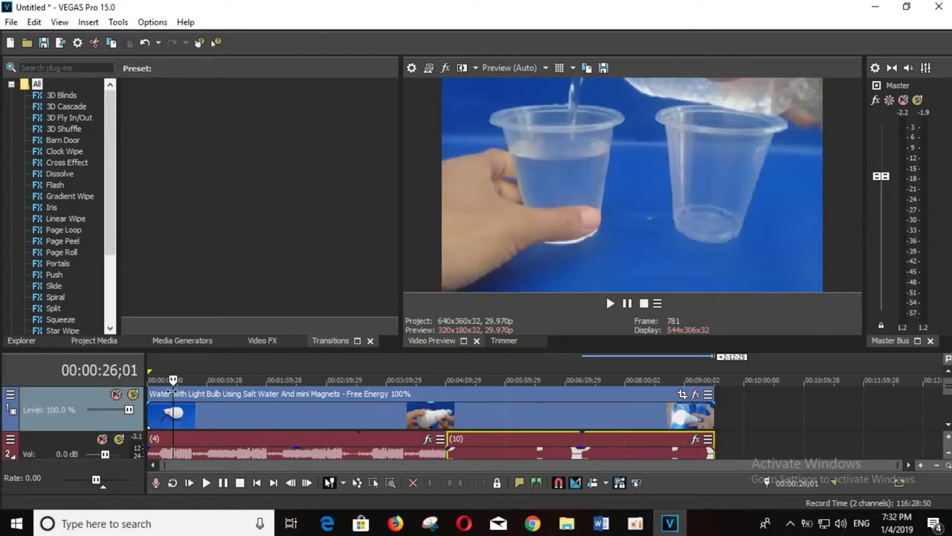
mouse_move(172, 388)
left_mouse_down()
mouse_move(189, 389)
mouse_move(173, 388)
left_mouse_up()
left_click(166, 415)
left_click(170, 396)
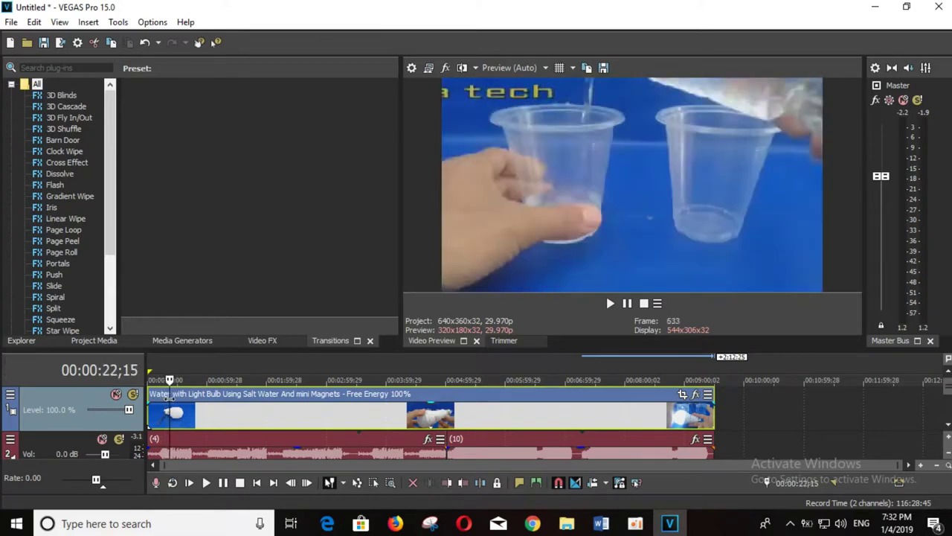
left_click(171, 397)
left_click_drag(155, 421, 161, 421)
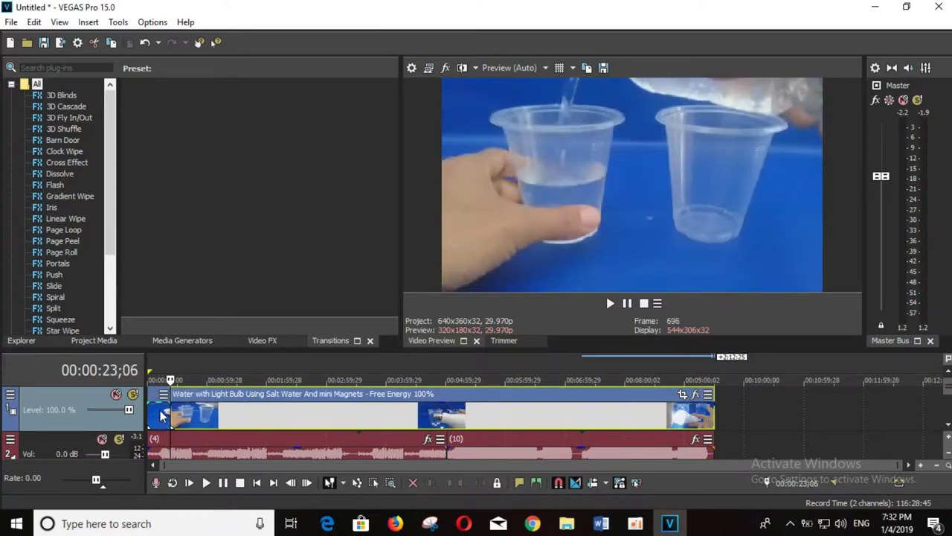
- Delete the short opening segment before the split and move the remaining video clip to the timeline start
left_click(161, 416)
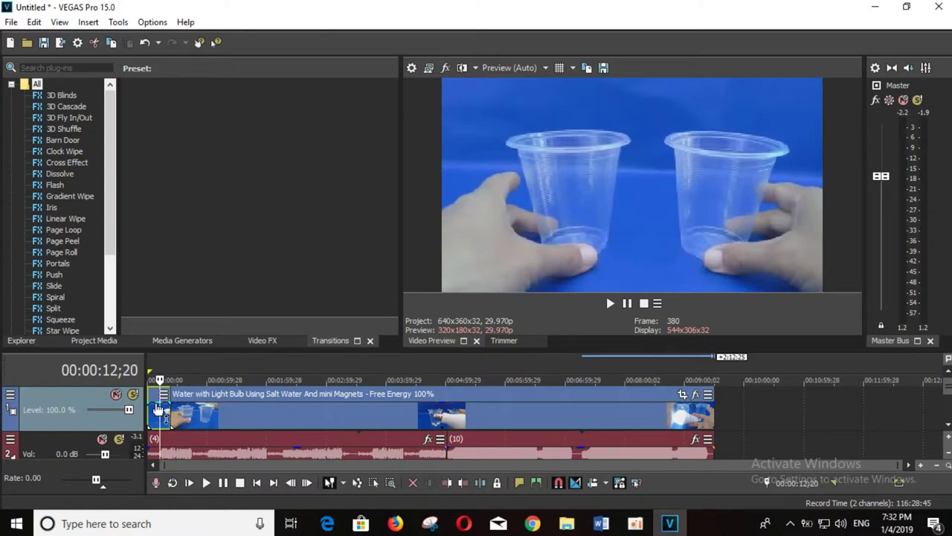
left_click_drag(212, 415, 182, 417)
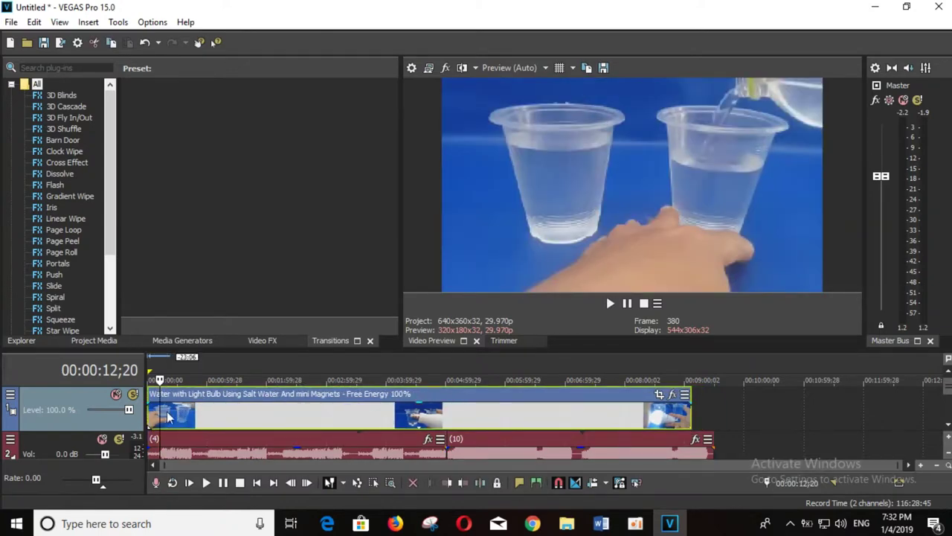
- Scrub through the shortened video and trim the end of audio clip (10) to the end of the video clip
left_click_drag(158, 408, 193, 407)
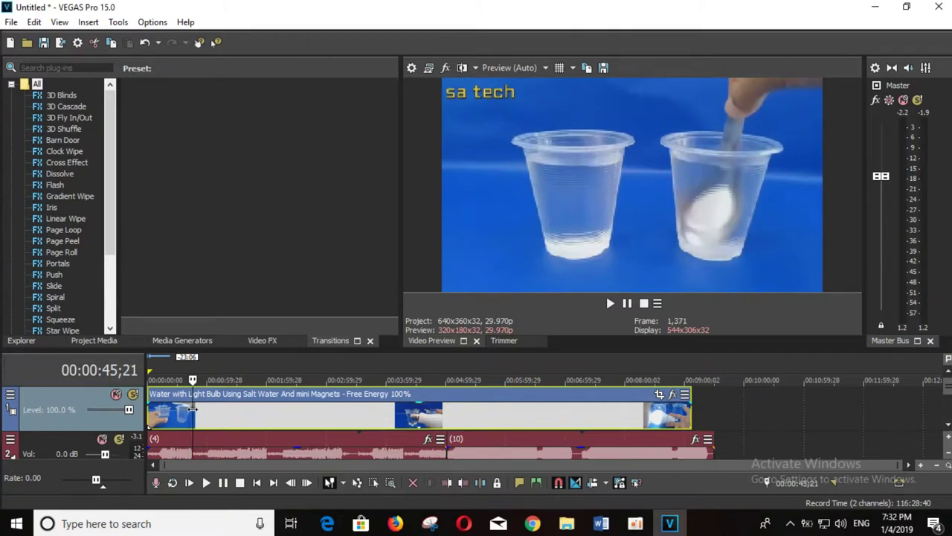
left_click_drag(193, 408, 673, 435)
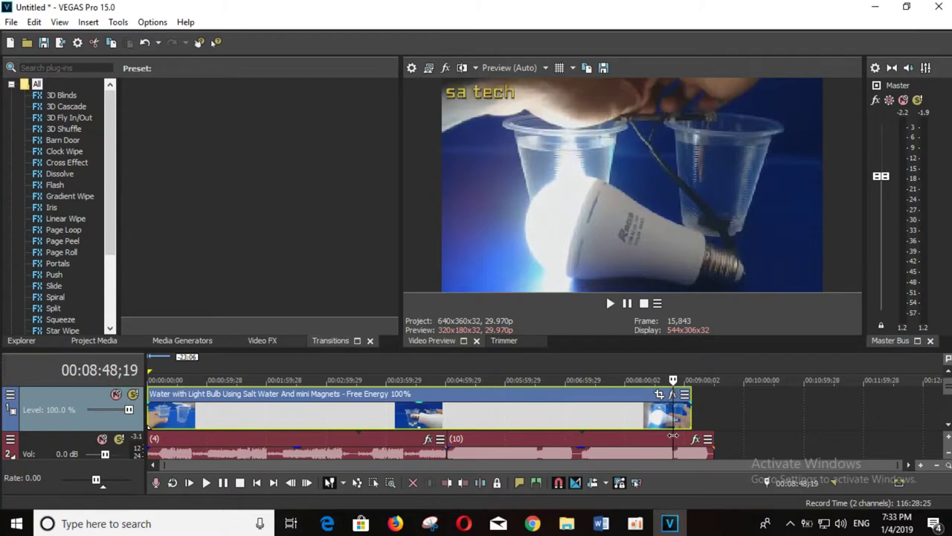
left_click_drag(672, 435, 518, 431)
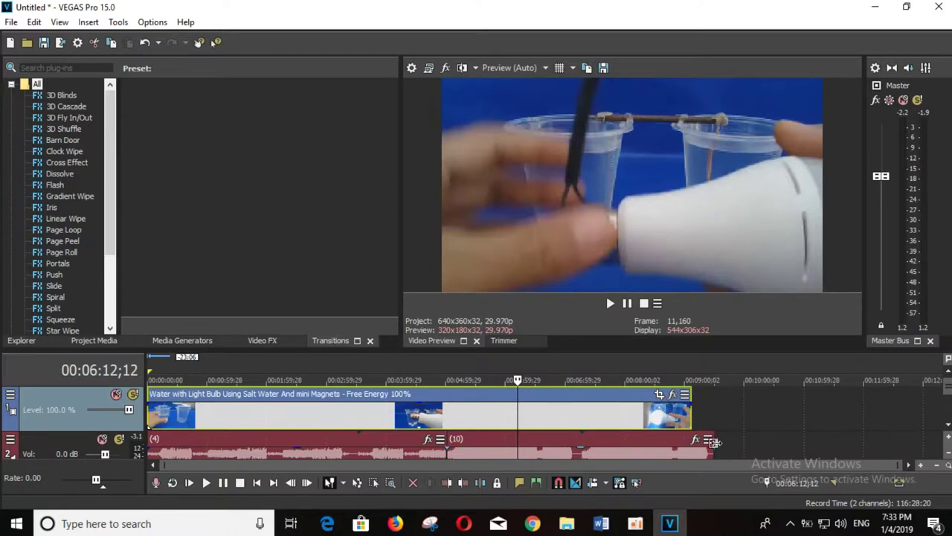
left_click_drag(710, 438, 690, 438)
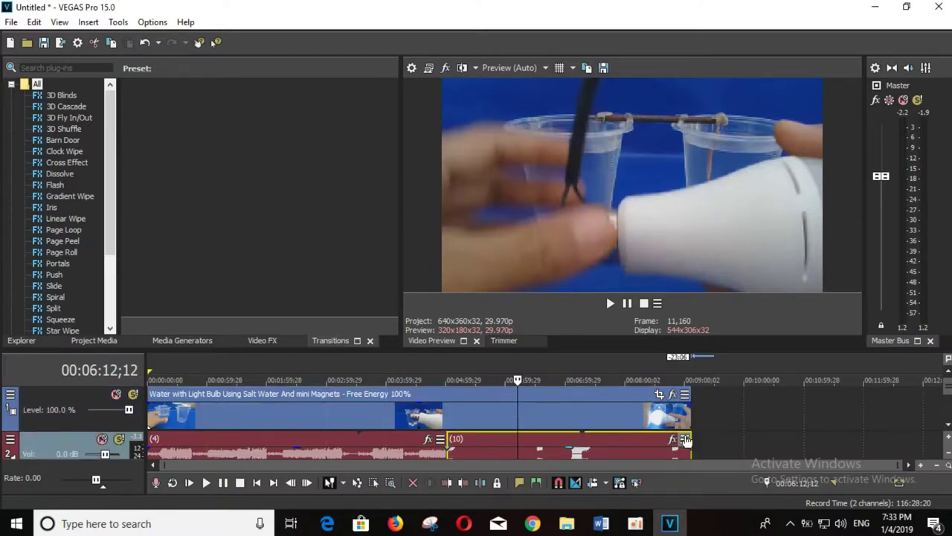
- Play the first three seconds of the shortened video from the timeline start and stop playback
left_click(259, 482)
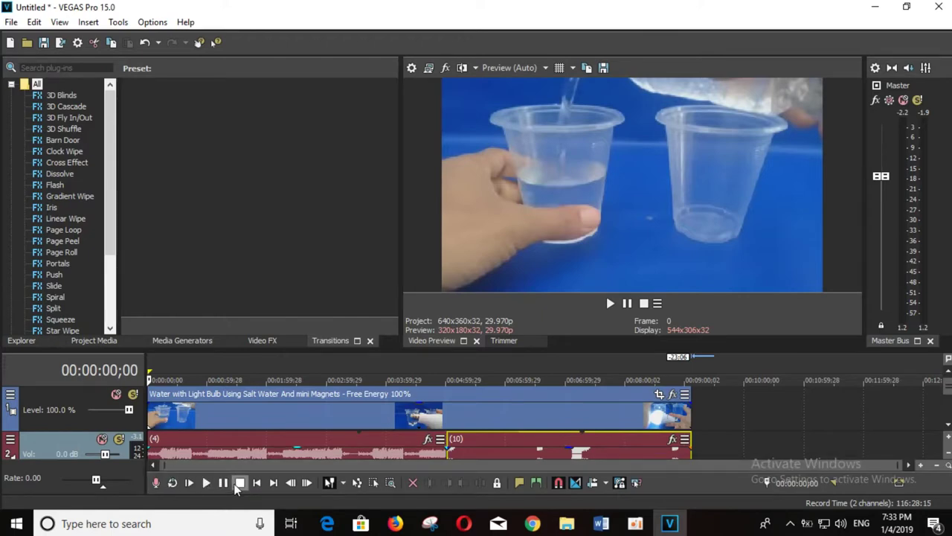
left_click(224, 483)
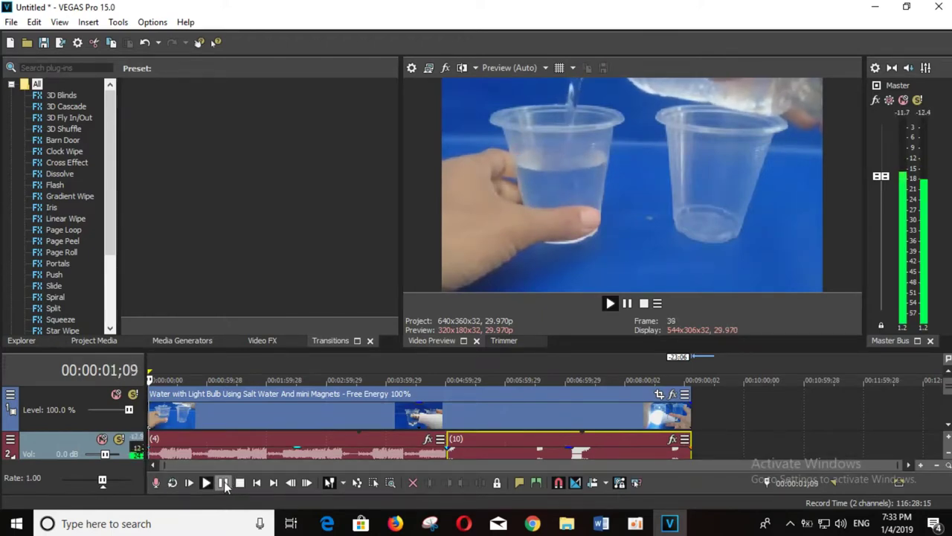
left_click(224, 483)
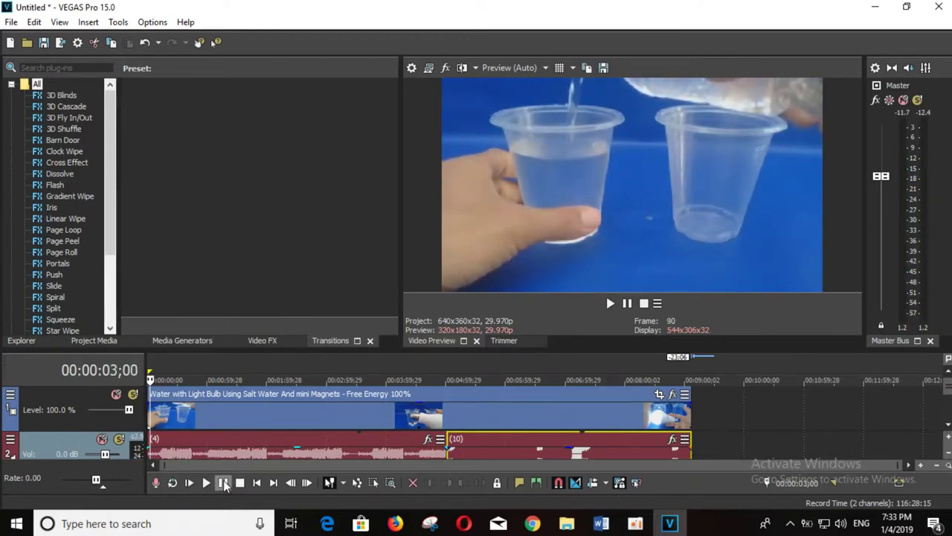
left_click(249, 484)
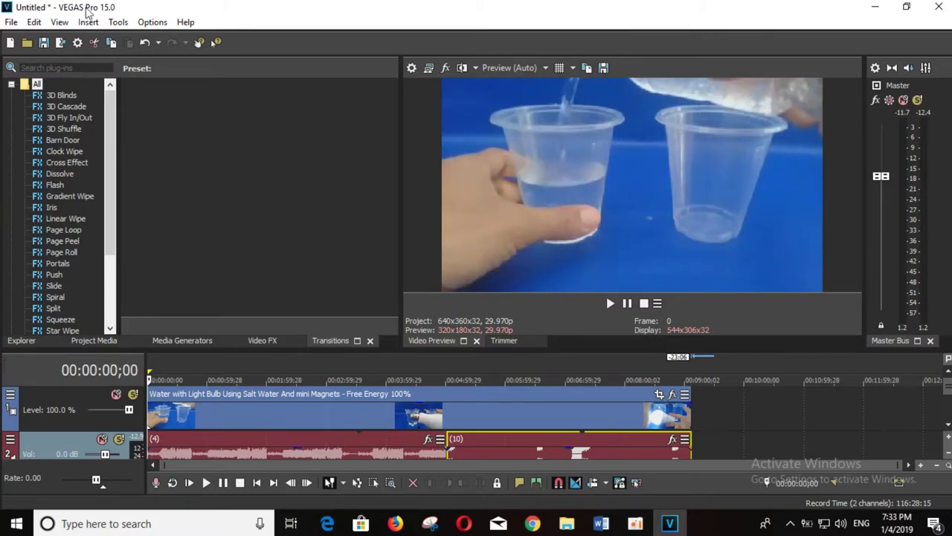
- Apply the (Default) preset of the Color Corrector (Secondary) video effect to the video clip
left_click(9, 343)
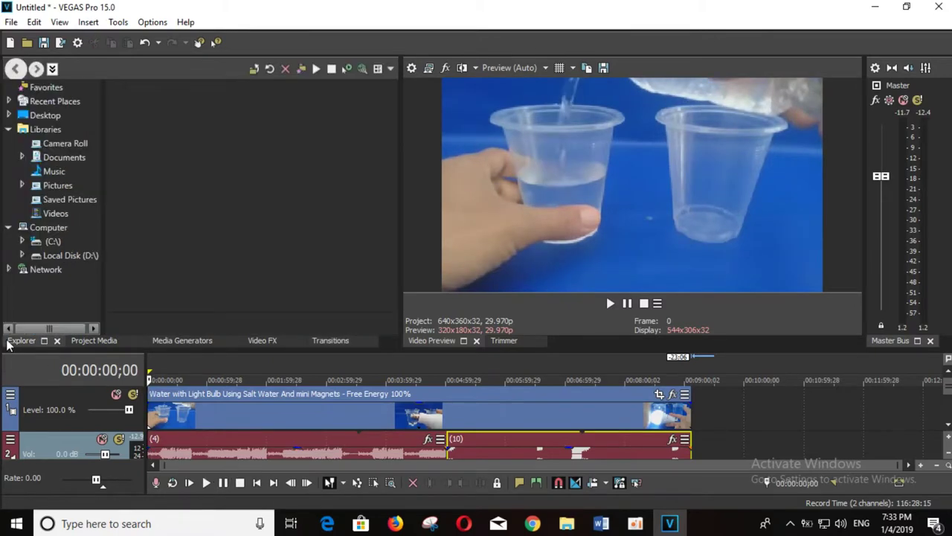
left_click(93, 344)
left_click(190, 338)
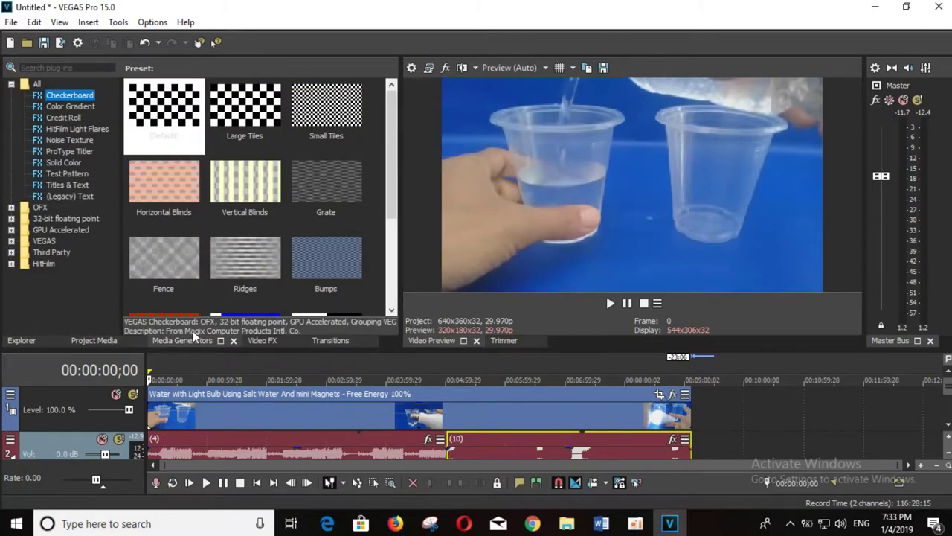
left_click(256, 340)
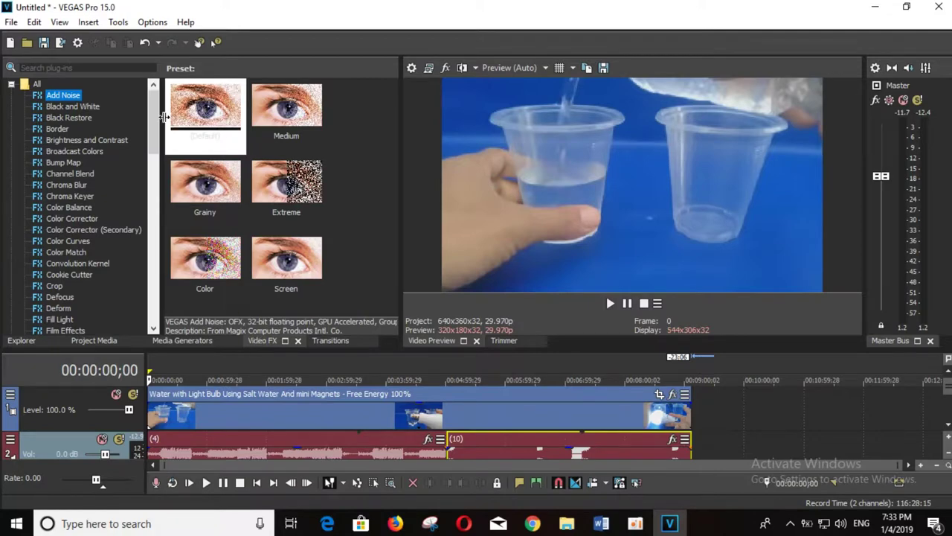
left_click(69, 230)
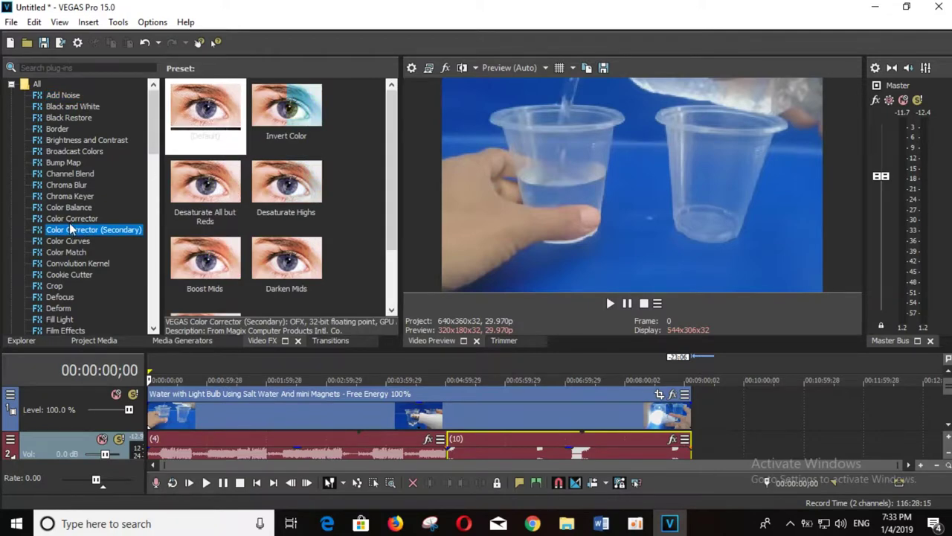
left_click_drag(212, 104, 188, 415)
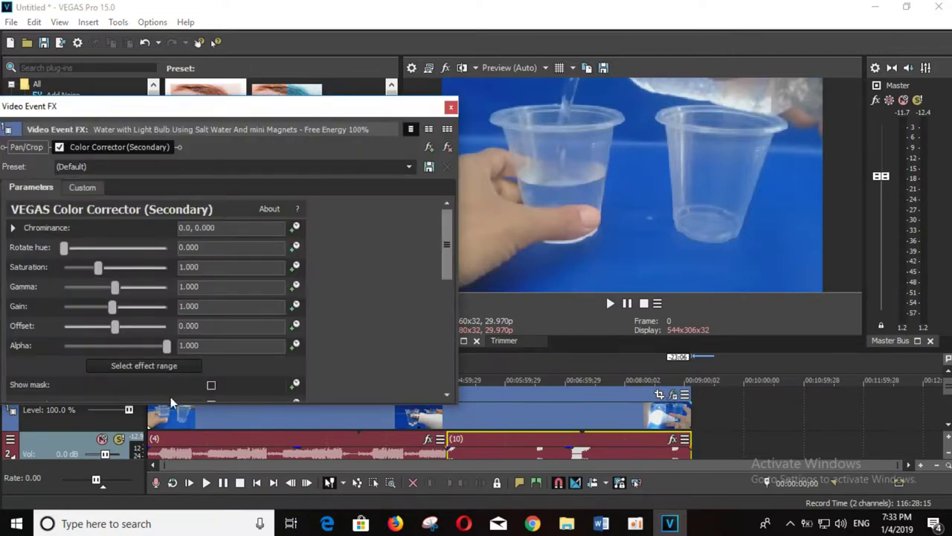
- Show the effect's custom colour controls and raise Saturation to 1.448
left_click(87, 188)
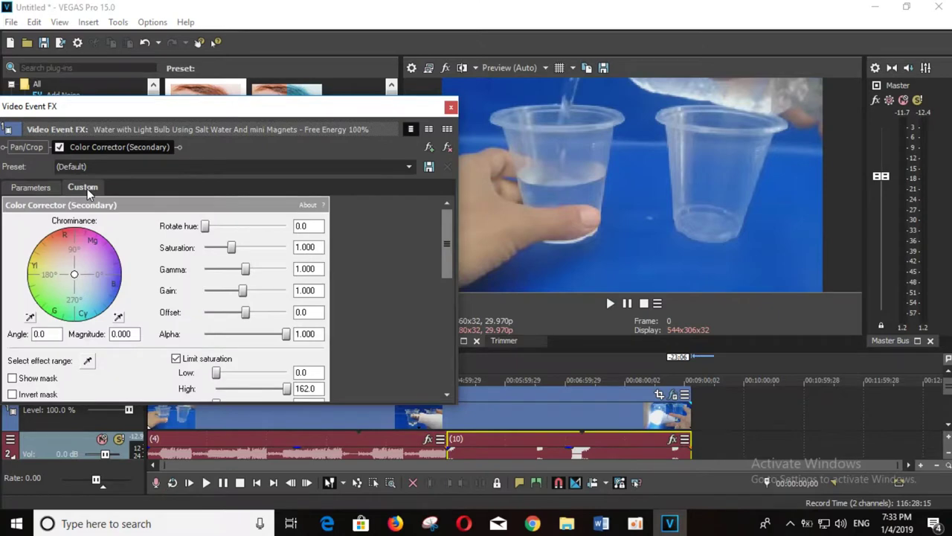
left_click_drag(313, 110, 268, 195)
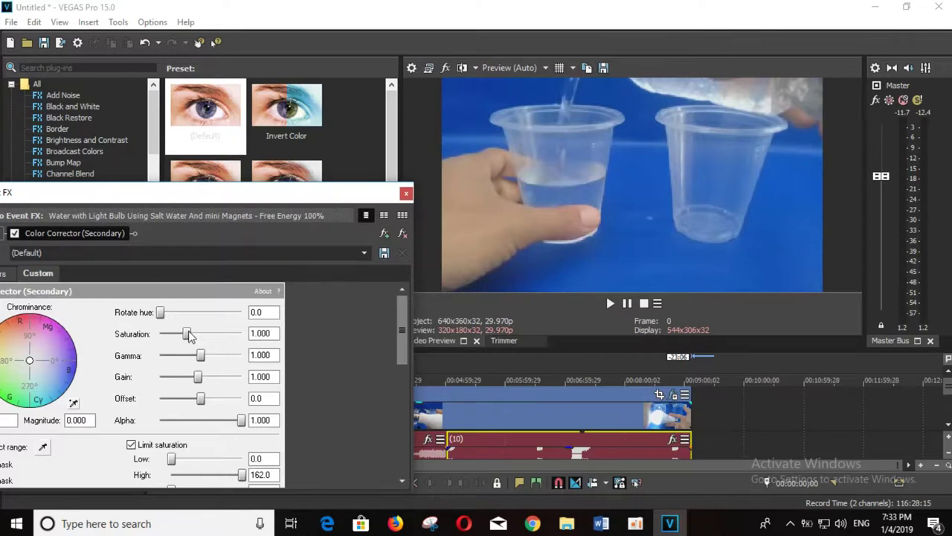
left_click_drag(186, 334, 202, 336)
left_click_drag(203, 335, 199, 335)
left_click(635, 523)
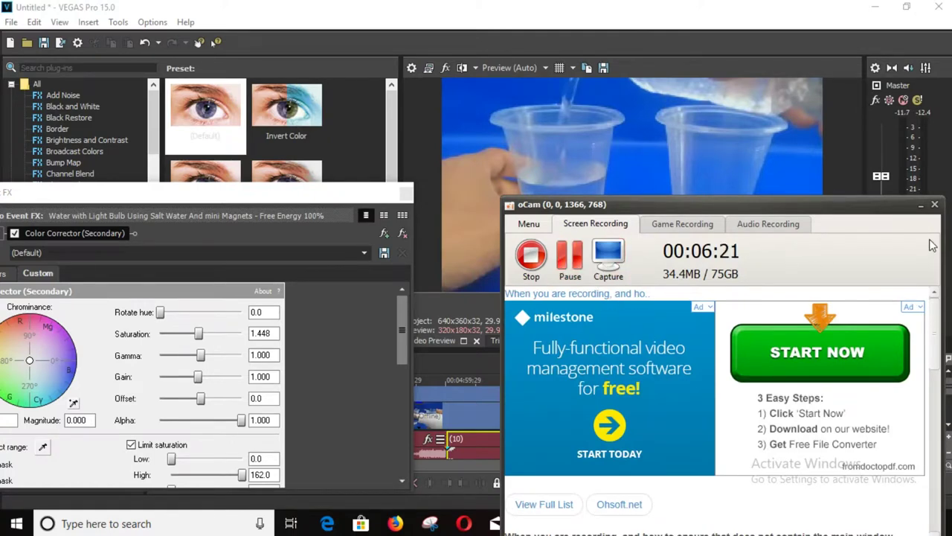
left_click(921, 206)
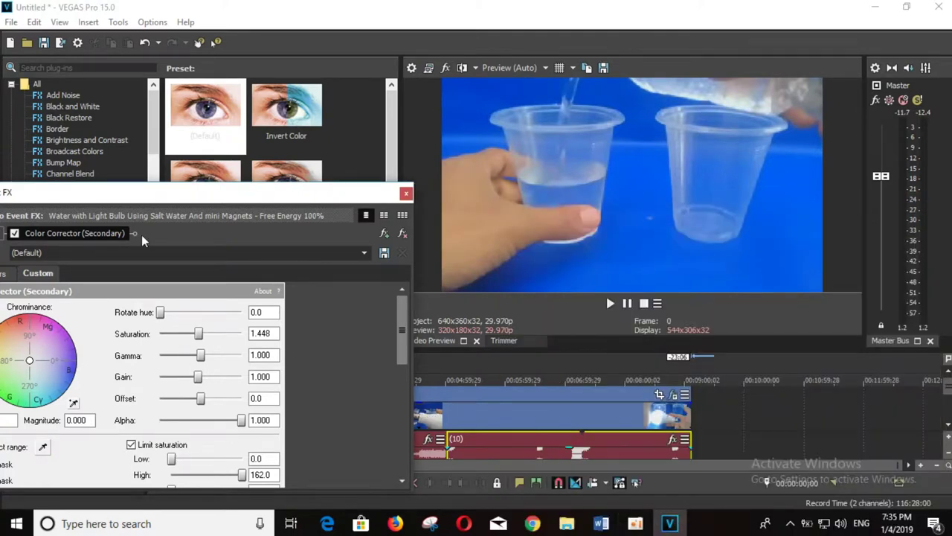
- Set the color corrector's Alpha to 0.931 and Gain to 1.197
left_click_drag(256, 195, 296, 132)
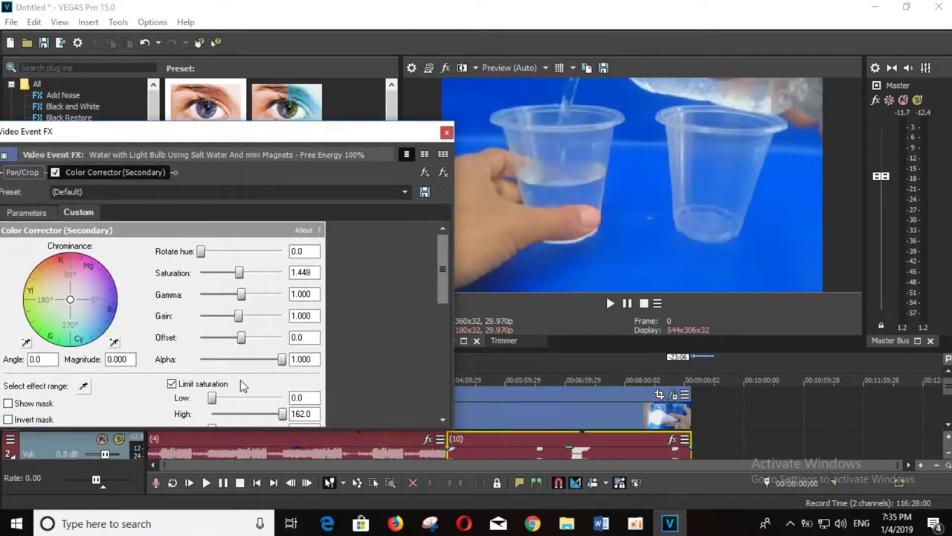
left_click_drag(283, 361, 278, 361)
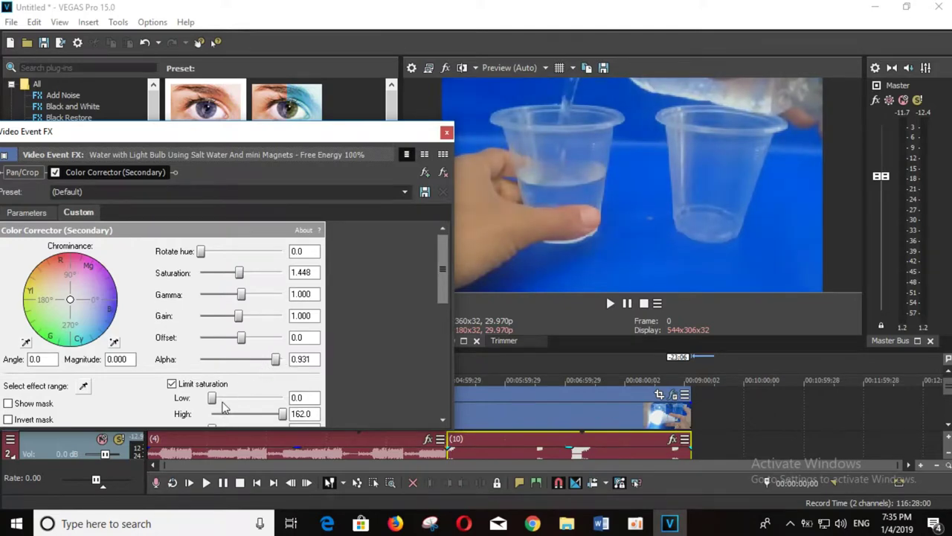
mouse_move(241, 320)
left_mouse_down()
mouse_move(234, 316)
mouse_move(246, 315)
left_mouse_up()
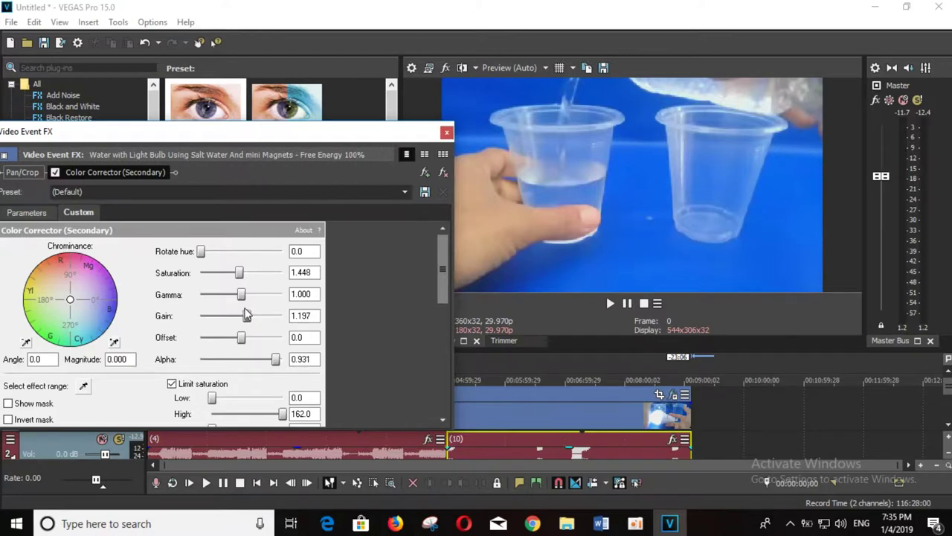
- Set the color corrector's Rotate hue to 155.1, Saturation to 1.629 and Gamma to 0.913
left_click_drag(201, 253, 219, 253)
left_click_drag(221, 256, 199, 254)
left_click_drag(215, 253, 233, 255)
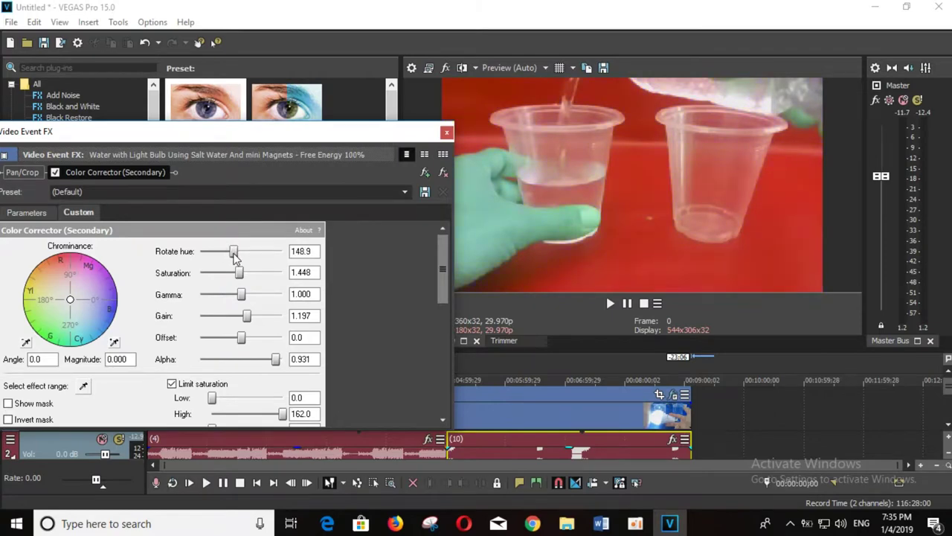
left_click_drag(234, 256, 245, 275)
mouse_move(243, 295)
left_mouse_down()
mouse_move(229, 296)
mouse_move(236, 296)
left_mouse_up()
mouse_move(234, 252)
left_mouse_down()
mouse_move(246, 256)
mouse_move(237, 255)
left_mouse_up()
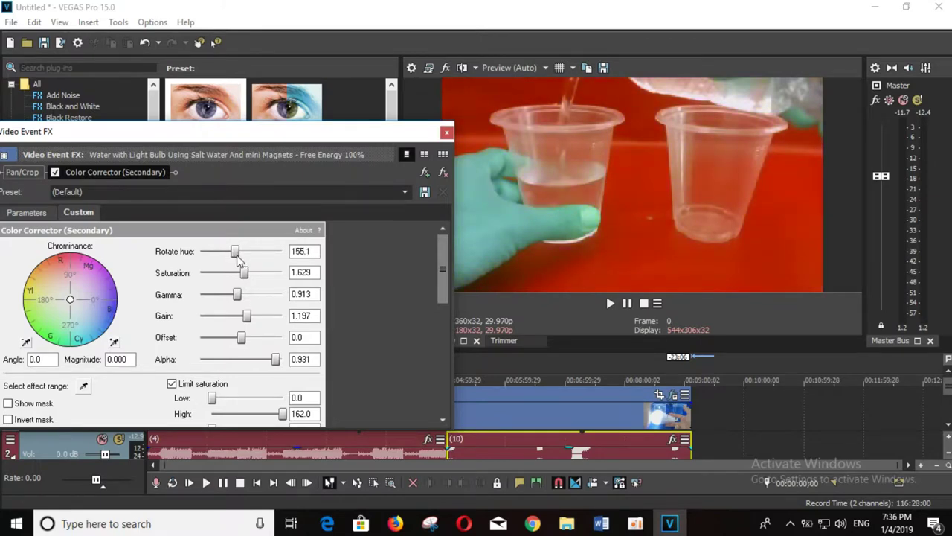
- Set the color corrector's Gain to 1.262, Offset to -26.3, Alpha to 0.965 and the Limit saturation Low value to 4.8
mouse_move(248, 319)
left_mouse_down()
mouse_move(262, 321)
mouse_move(221, 337)
mouse_move(282, 339)
mouse_move(236, 328)
left_mouse_up()
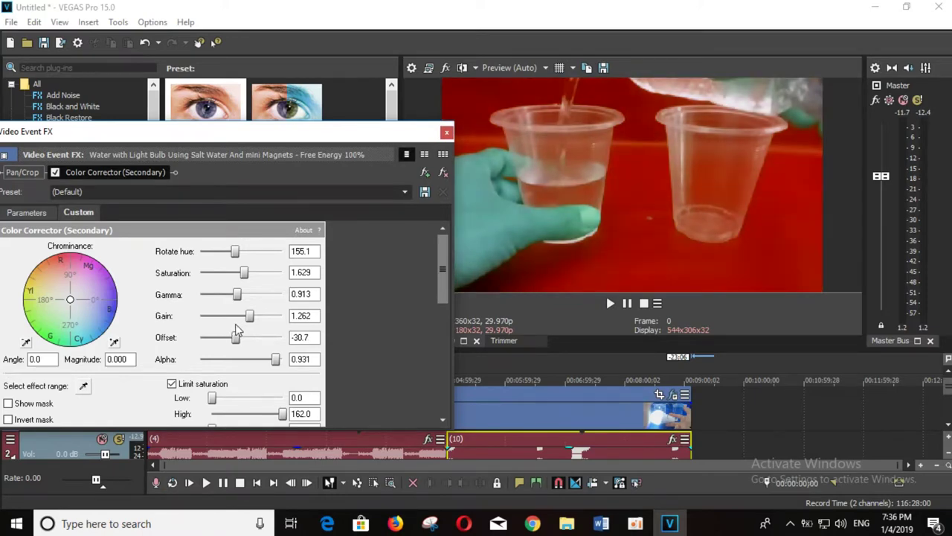
mouse_move(275, 359)
left_mouse_down()
mouse_move(205, 360)
mouse_move(283, 369)
left_mouse_up()
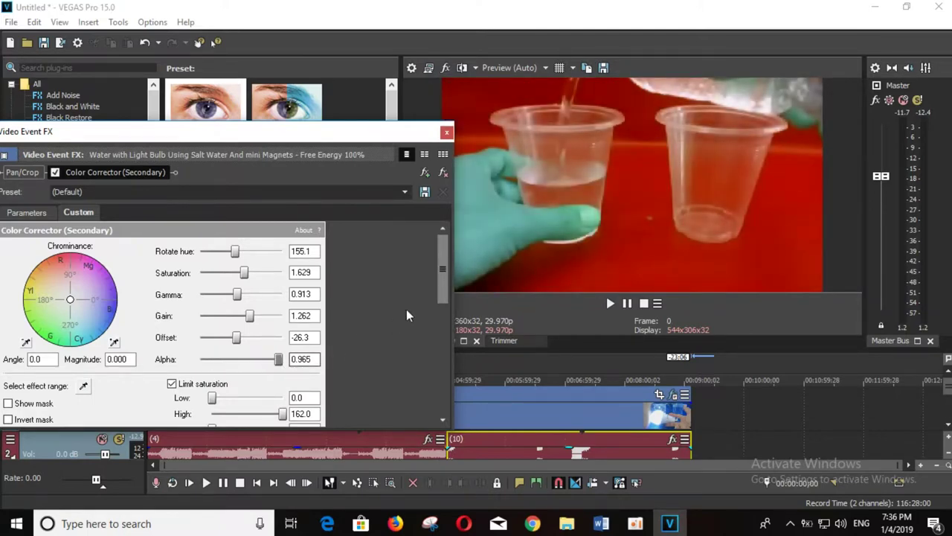
left_click_drag(439, 260, 422, 345)
mouse_move(212, 335)
left_mouse_down()
mouse_move(250, 349)
mouse_move(216, 344)
left_mouse_up()
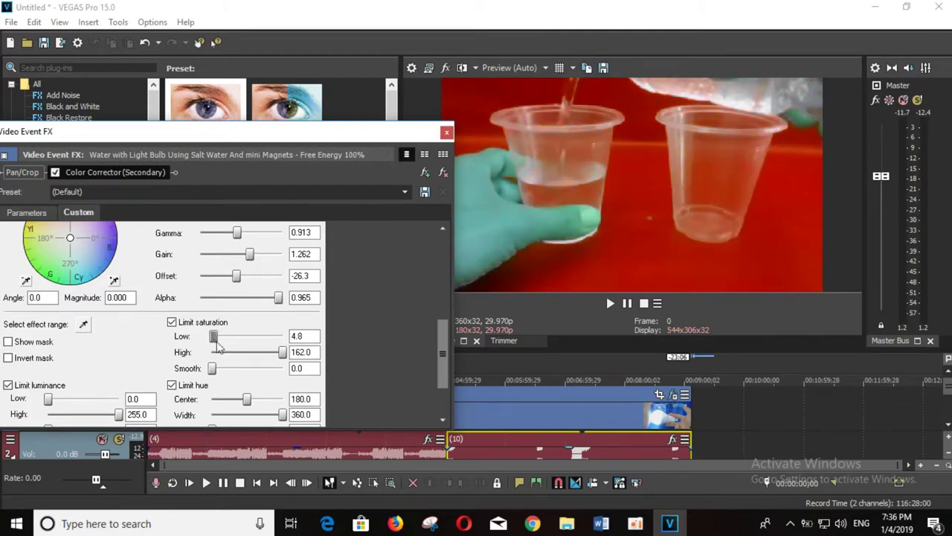
- Set the color corrector's Limit saturation High to 107.4 and Smooth to 38.4, and its Limit hue Center to 181.7 and Width to 331.4
left_click_drag(283, 352, 258, 355)
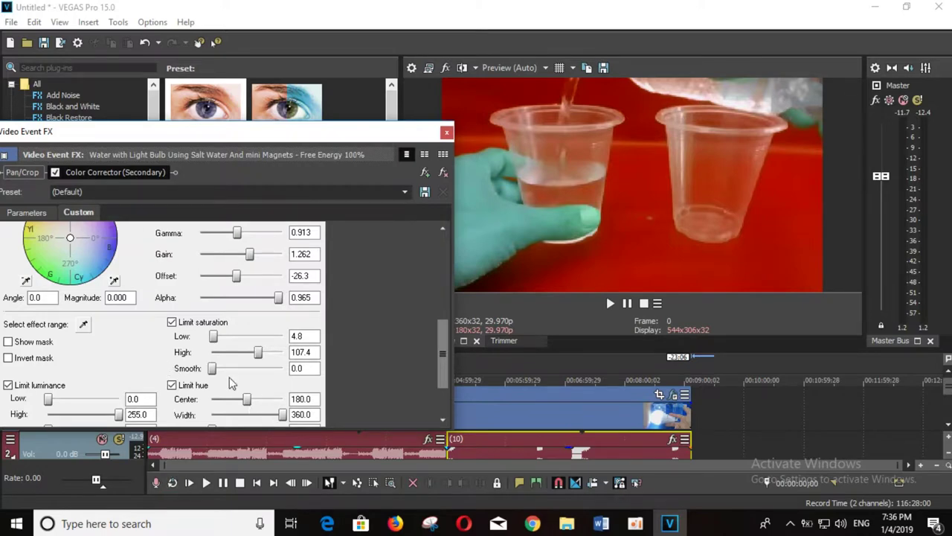
left_click_drag(212, 371, 230, 376)
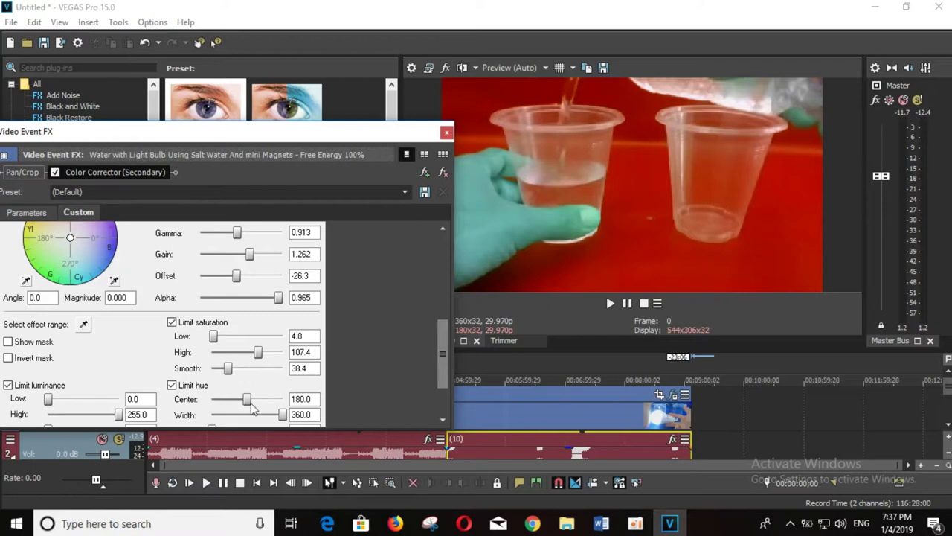
left_click_drag(250, 401, 277, 415)
scroll(442, 353, "down", 2)
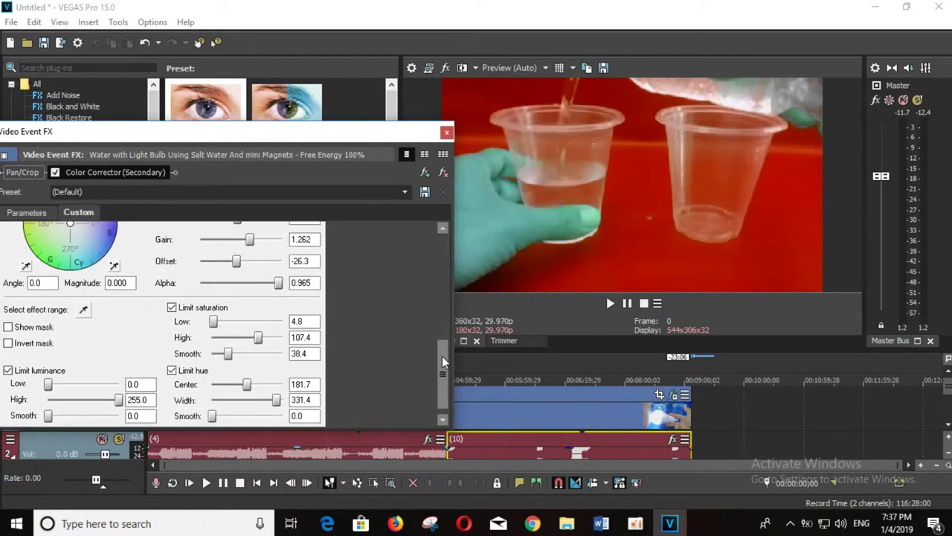
- Set the Limit hue Width to 0.0 and the Limit luminance High value to 214.6
mouse_move(213, 414)
left_mouse_down()
mouse_move(280, 417)
mouse_move(266, 403)
mouse_move(212, 402)
left_mouse_up()
double_click(280, 415)
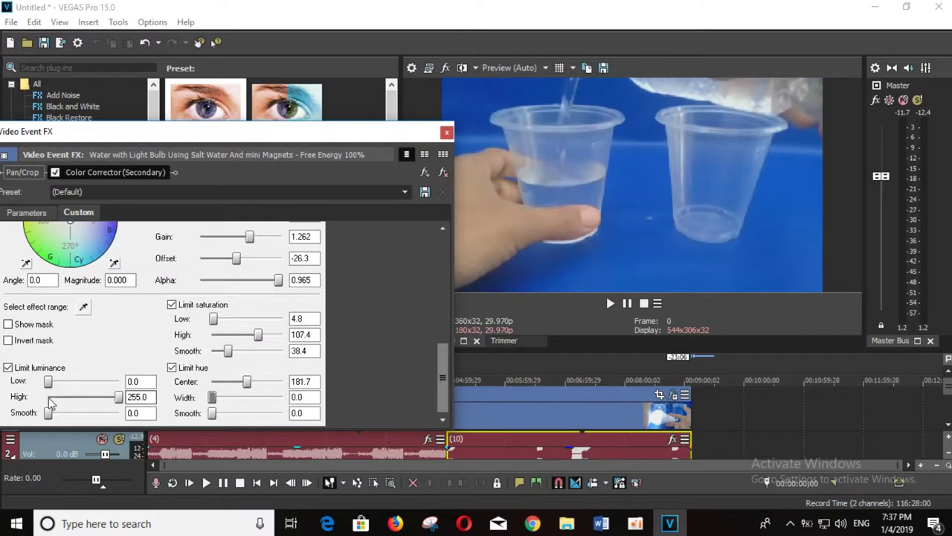
mouse_move(47, 382)
left_mouse_down()
mouse_move(83, 389)
mouse_move(37, 387)
left_mouse_up()
mouse_move(118, 396)
left_mouse_down()
mouse_move(45, 397)
mouse_move(128, 396)
mouse_move(108, 397)
left_mouse_up()
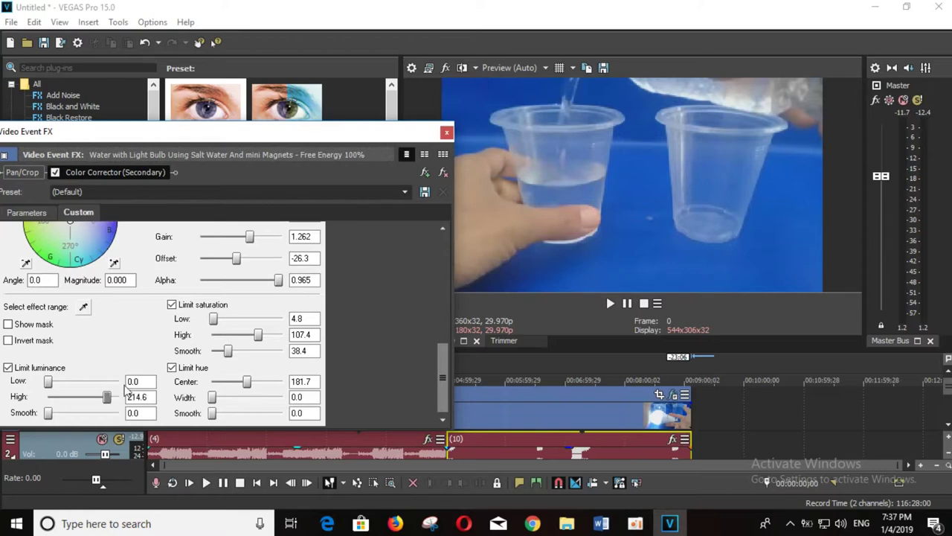
- Set the Limit hue Center to 253.0 and Width to 192.4, and the Limit luminance Low to 5.0 and High to 255.0
mouse_move(247, 381)
left_mouse_down()
mouse_move(192, 382)
mouse_move(262, 382)
left_mouse_up()
left_click_drag(214, 400, 253, 402)
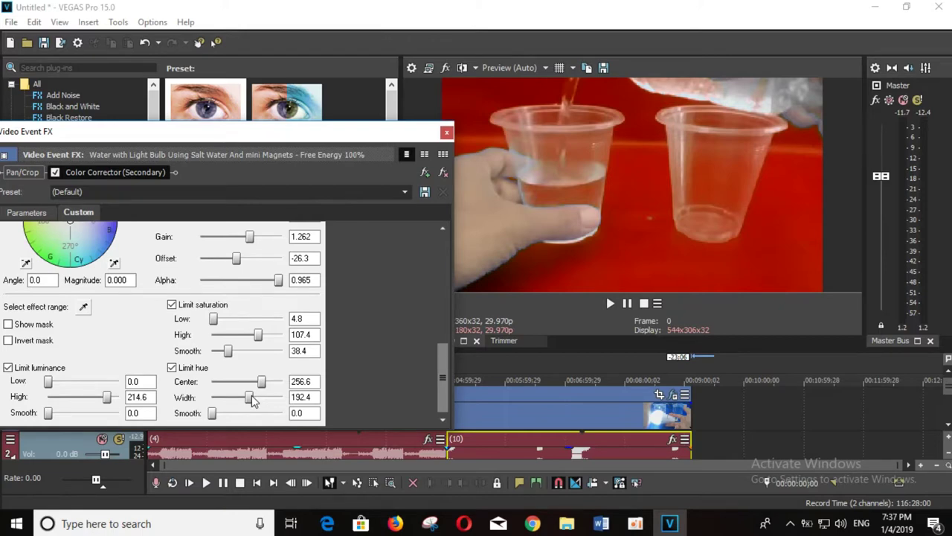
mouse_move(252, 402)
left_mouse_down()
mouse_move(276, 404)
mouse_move(253, 402)
left_mouse_up()
mouse_move(261, 382)
left_mouse_down()
mouse_move(249, 382)
mouse_move(264, 389)
left_mouse_up()
mouse_move(48, 382)
left_mouse_down()
mouse_move(67, 384)
mouse_move(49, 382)
left_mouse_up()
mouse_move(108, 398)
left_mouse_down()
mouse_move(128, 399)
mouse_move(58, 400)
mouse_move(115, 401)
left_mouse_up()
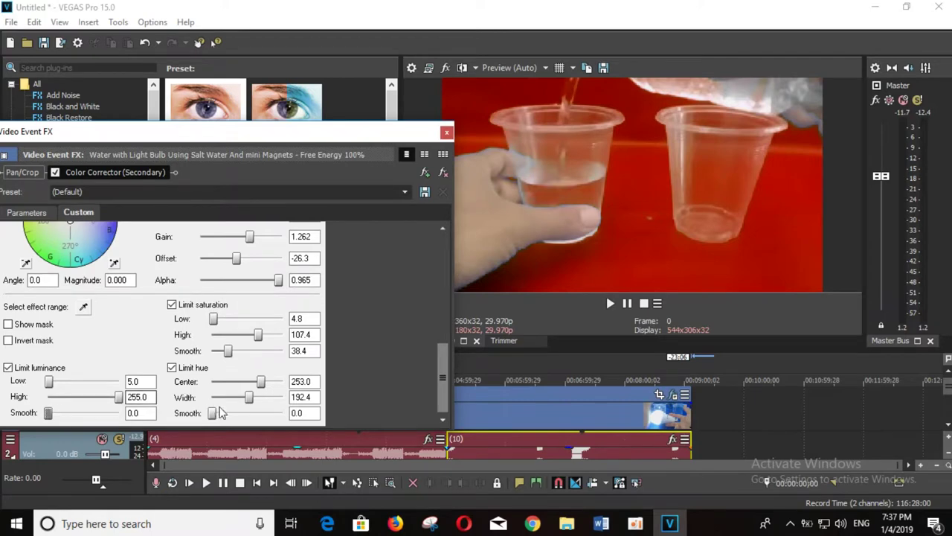
- Set the Limit hue Smooth to 105.1, Limit saturation Low to 0.0, Offset to -35.1 and Alpha to 0.836
left_click_drag(213, 418, 253, 421)
mouse_move(213, 319)
left_mouse_down()
mouse_move(230, 325)
mouse_move(212, 321)
left_mouse_up()
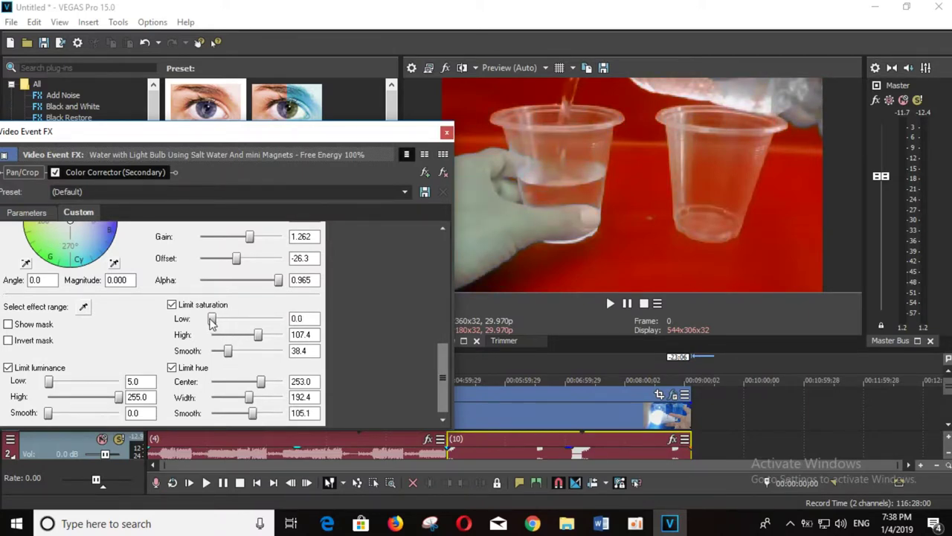
mouse_move(235, 258)
left_mouse_down()
mouse_move(246, 261)
mouse_move(229, 264)
mouse_move(237, 262)
left_mouse_up()
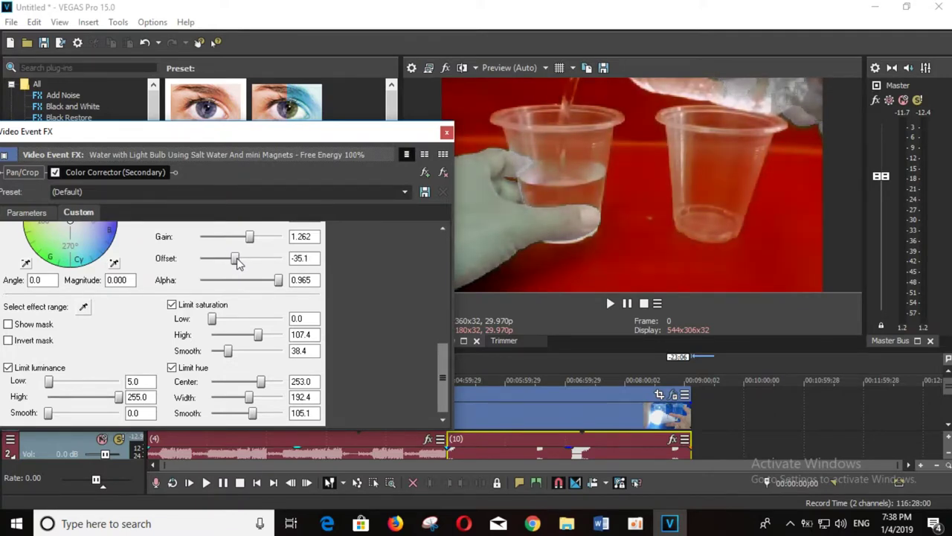
left_click_drag(239, 265, 236, 263)
left_click_drag(278, 284, 267, 284)
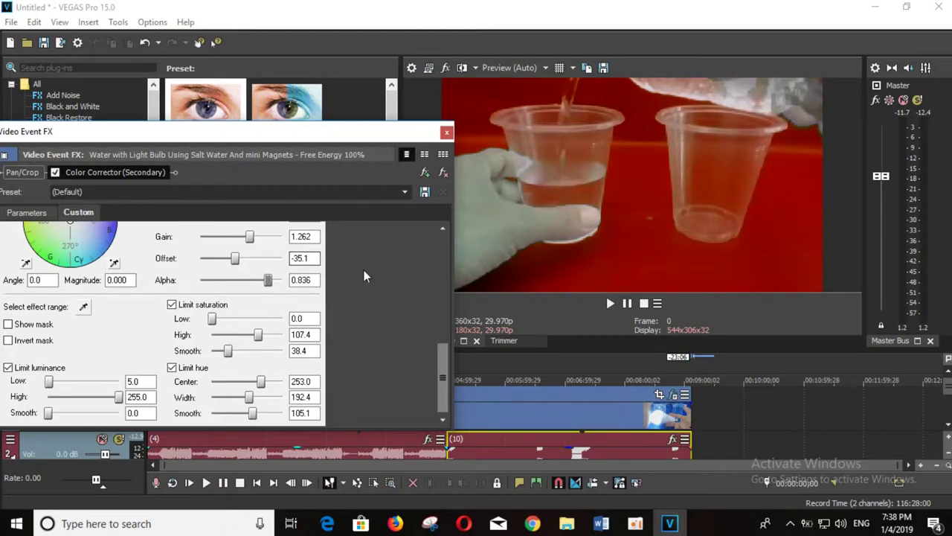
- Set the Limit saturation Low value to 14.4 and the Offset to -26.3
left_click_drag(447, 355, 436, 342)
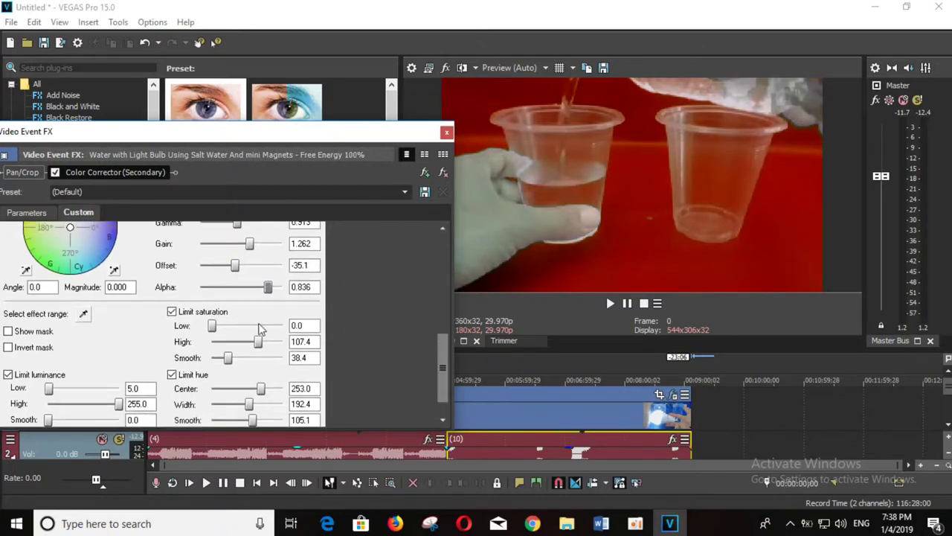
mouse_move(213, 327)
left_mouse_down()
mouse_move(233, 327)
mouse_move(220, 326)
left_mouse_up()
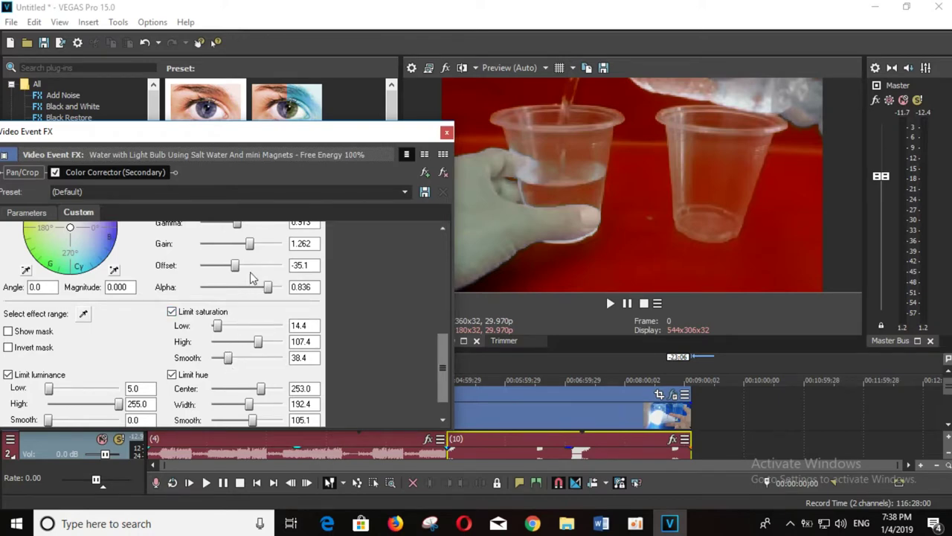
left_click_drag(234, 267, 235, 267)
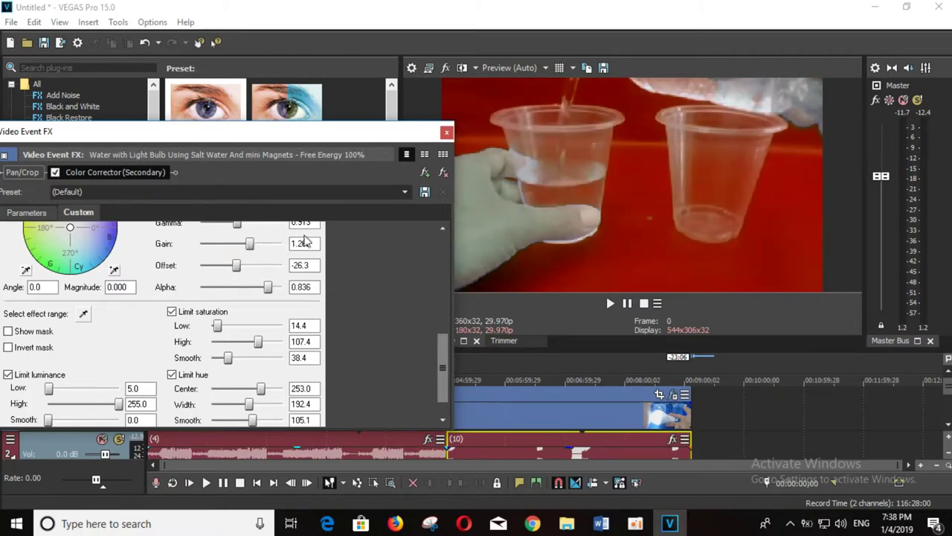
- Set the color corrector's Gamma to 0.931 and Rotate hue to 263.7 to recolour the background green
left_click_drag(442, 346, 420, 257)
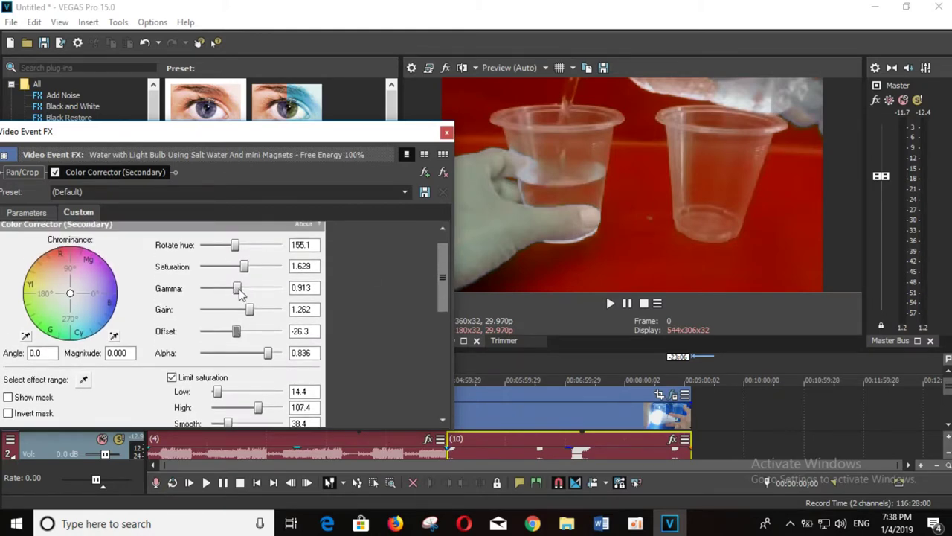
left_click_drag(239, 288, 239, 290)
left_click_drag(235, 245, 262, 249)
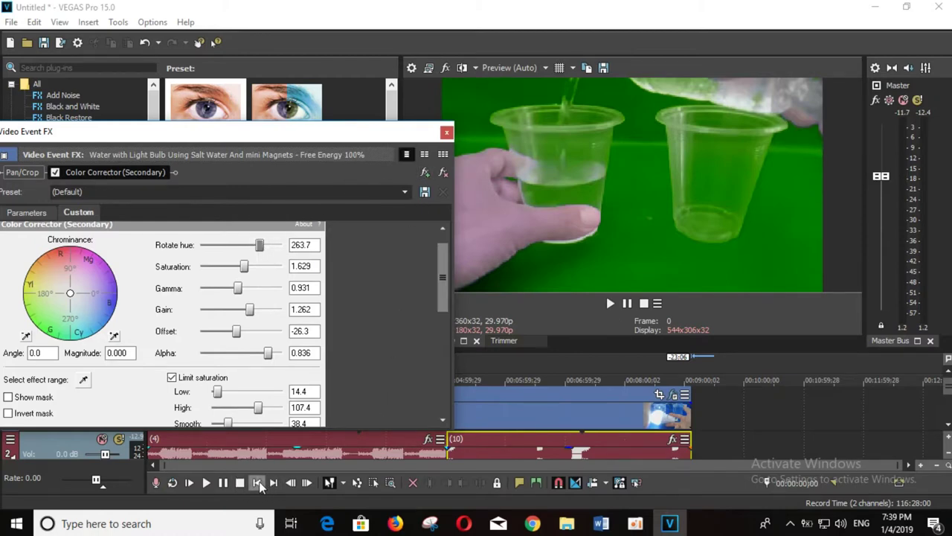
- Play back the recoloured video, pause it, and adjust the color corrector's Rotate hue to 257.5
left_click(224, 482)
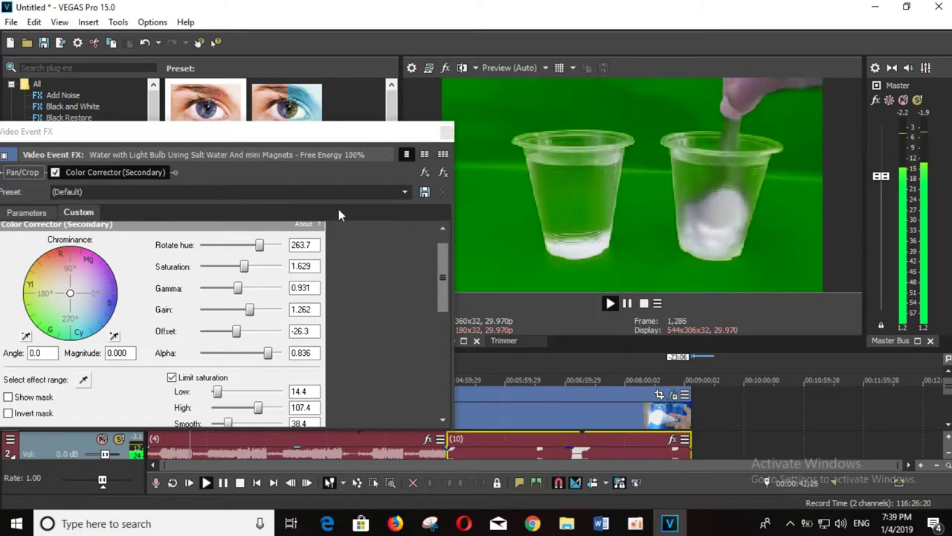
left_click(626, 304)
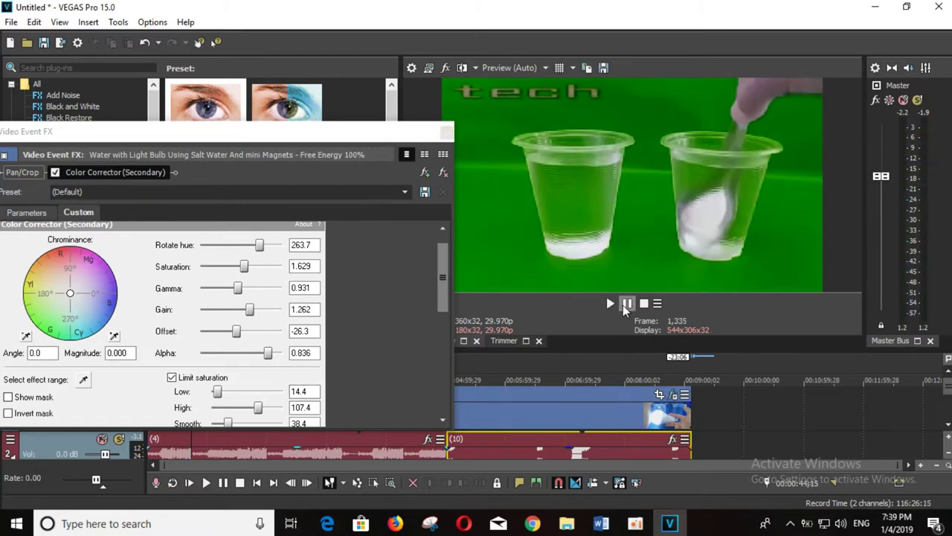
left_click(260, 249)
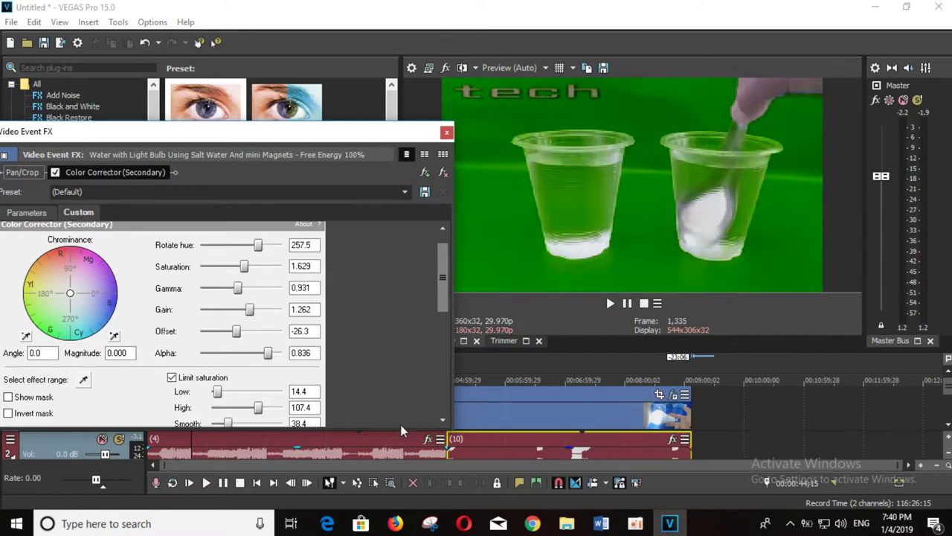
- Play the video to check the colour change, close the effect settings and return to the project's start
left_click(221, 482)
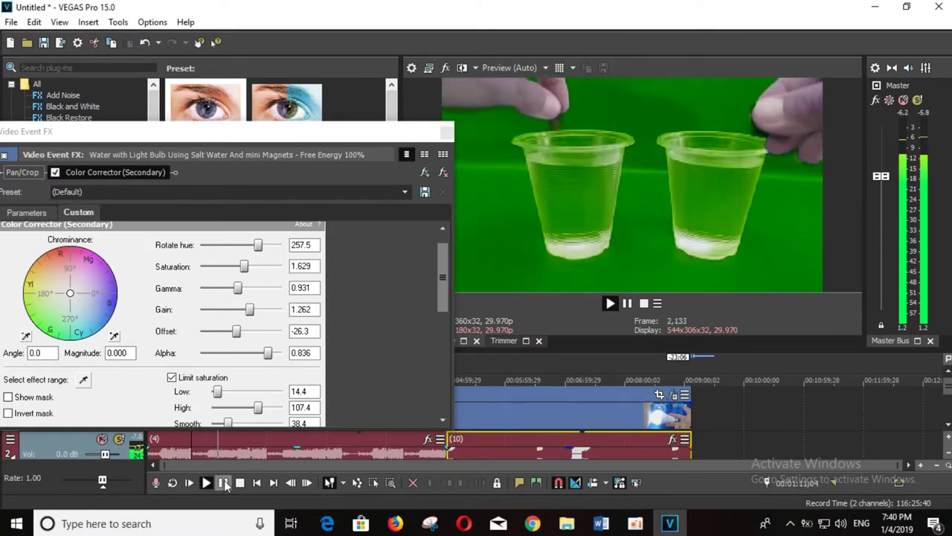
left_click(224, 483)
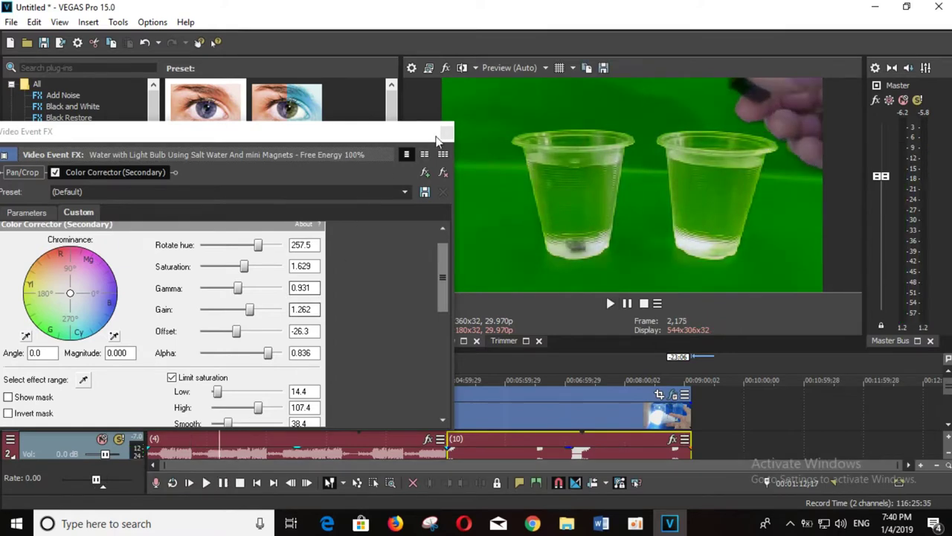
left_click(446, 134)
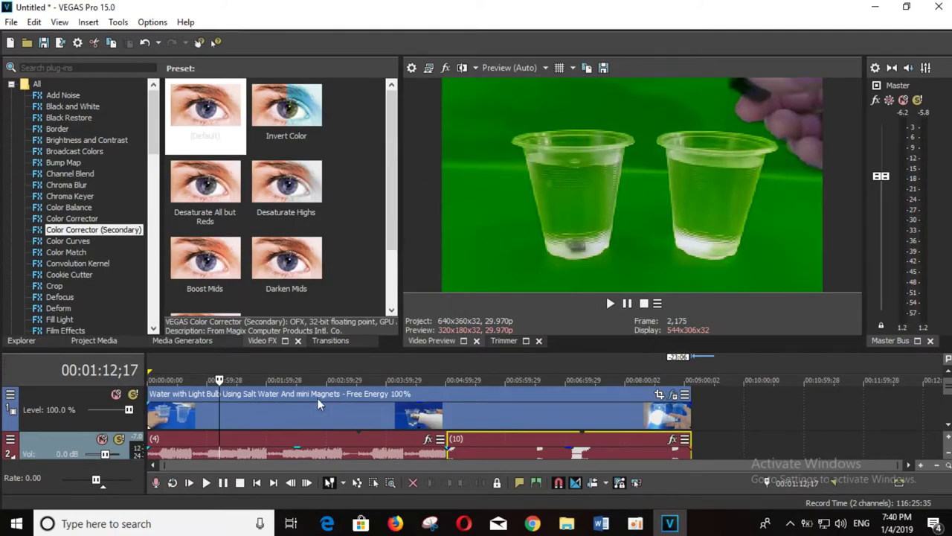
left_click(256, 483)
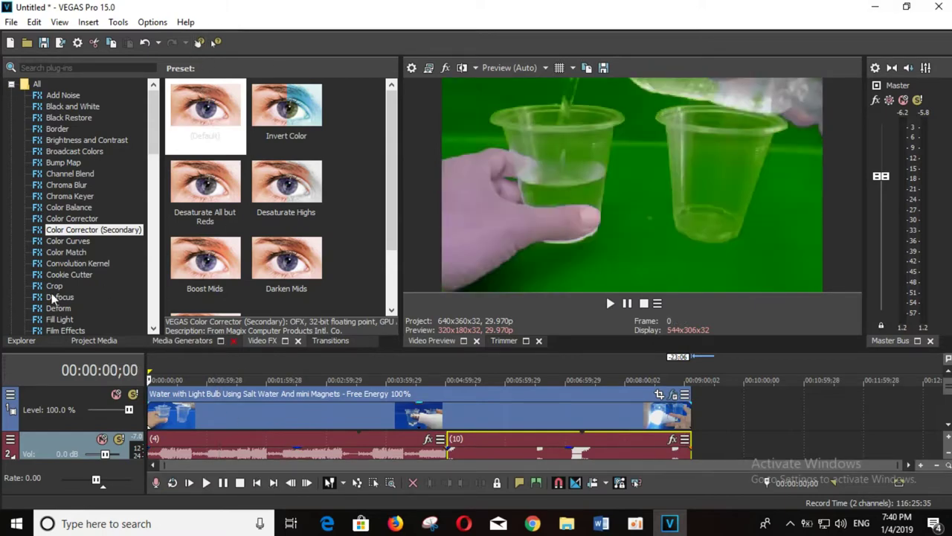
left_click(91, 343)
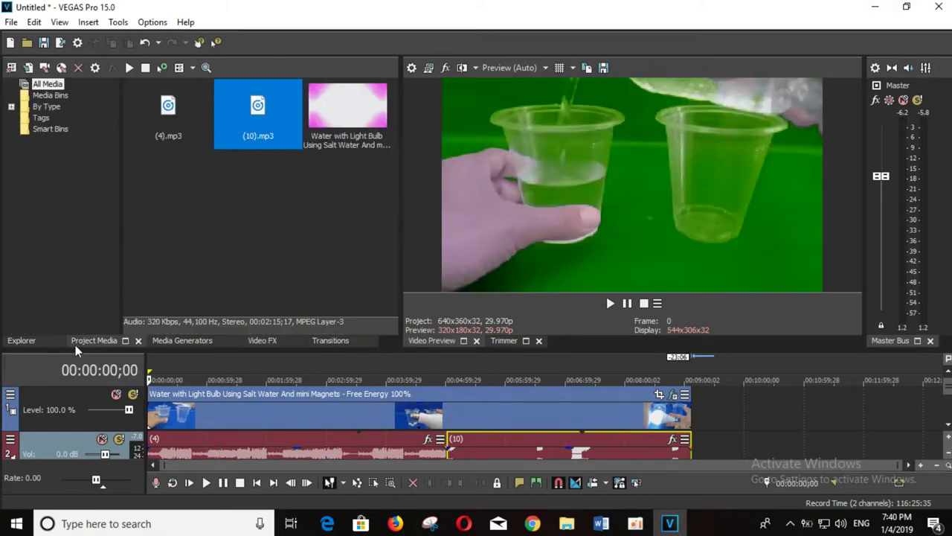
left_click(185, 340)
left_click(256, 342)
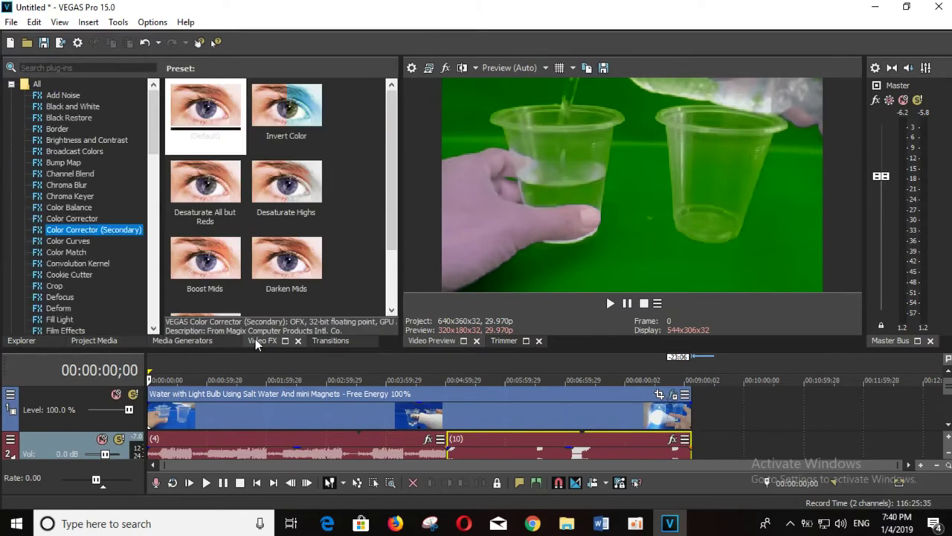
left_click(22, 340)
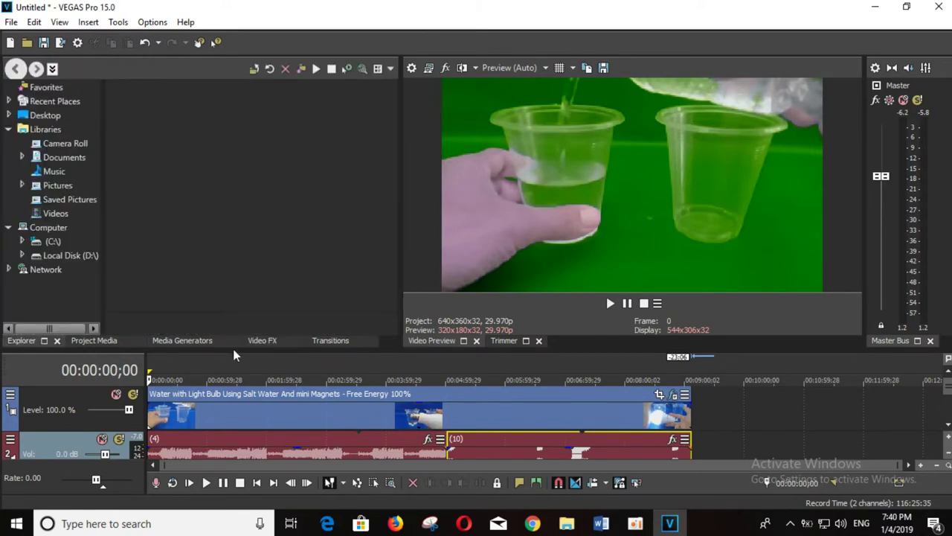
- Apply the default Clock Wipe transition to the start of the video event and close its settings
left_click(330, 340)
left_click(65, 164)
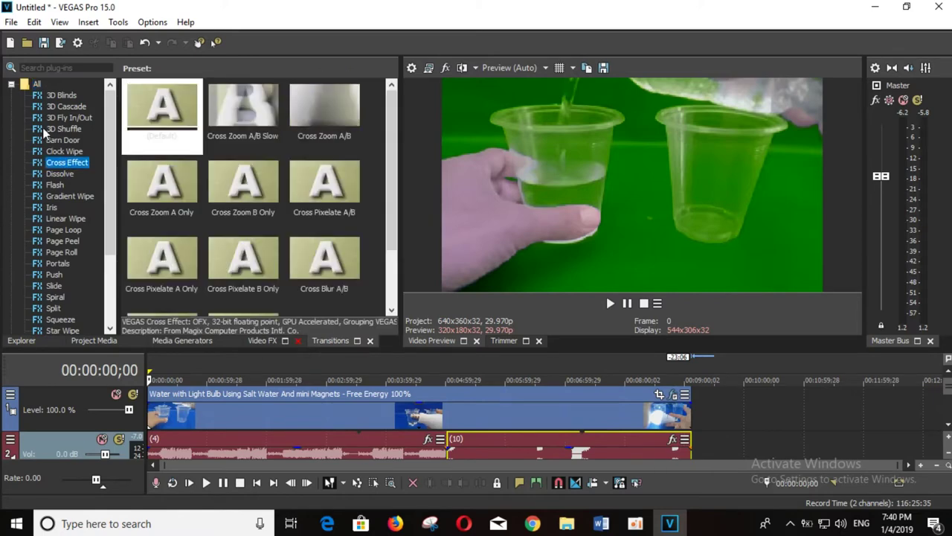
left_click(46, 118)
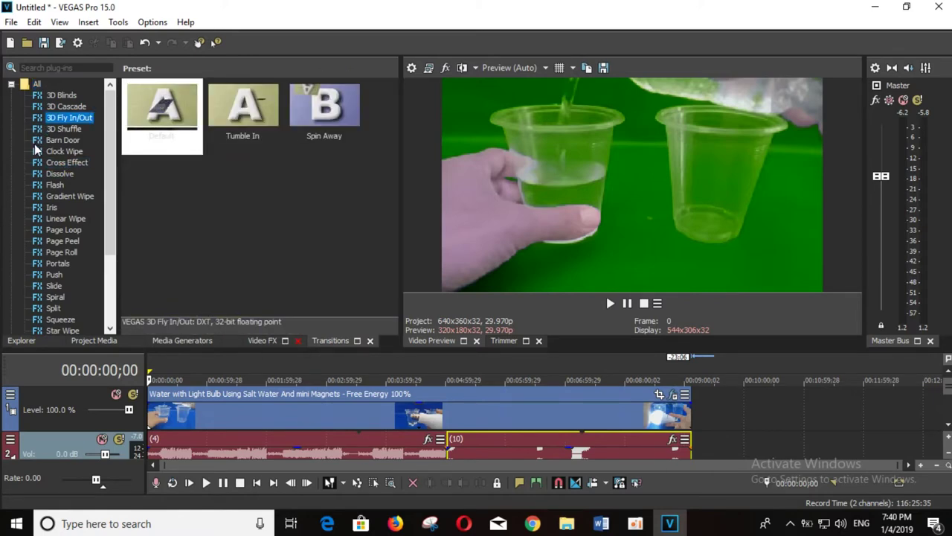
left_click(62, 140)
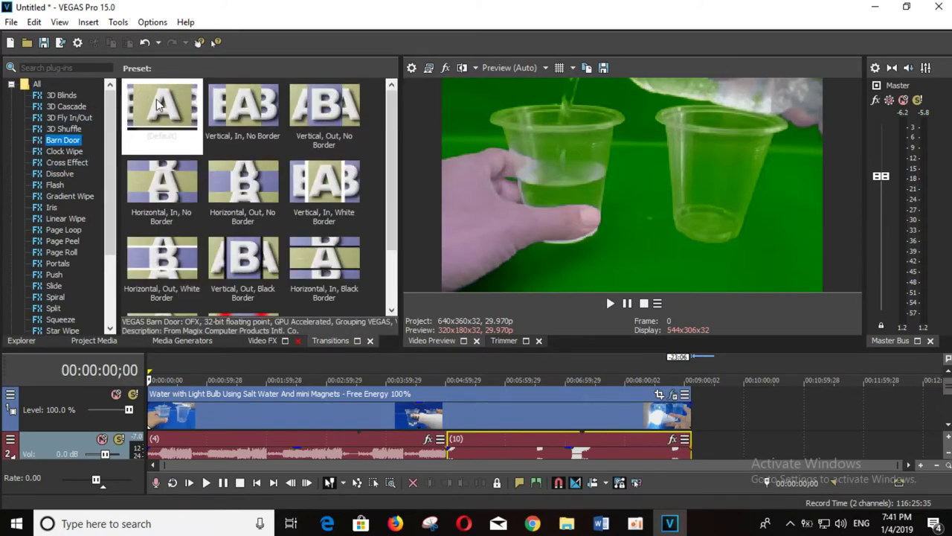
left_click(58, 151)
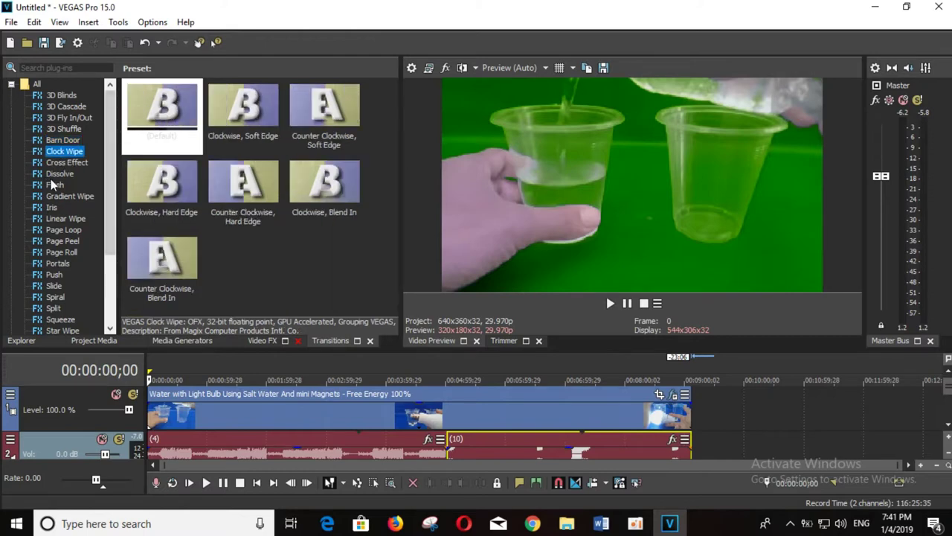
left_click_drag(162, 108, 148, 398)
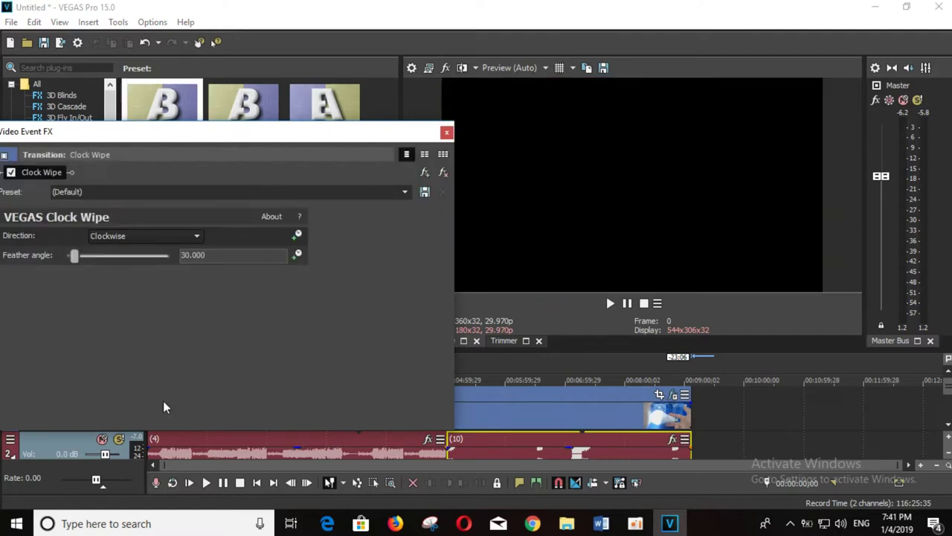
left_click(446, 133)
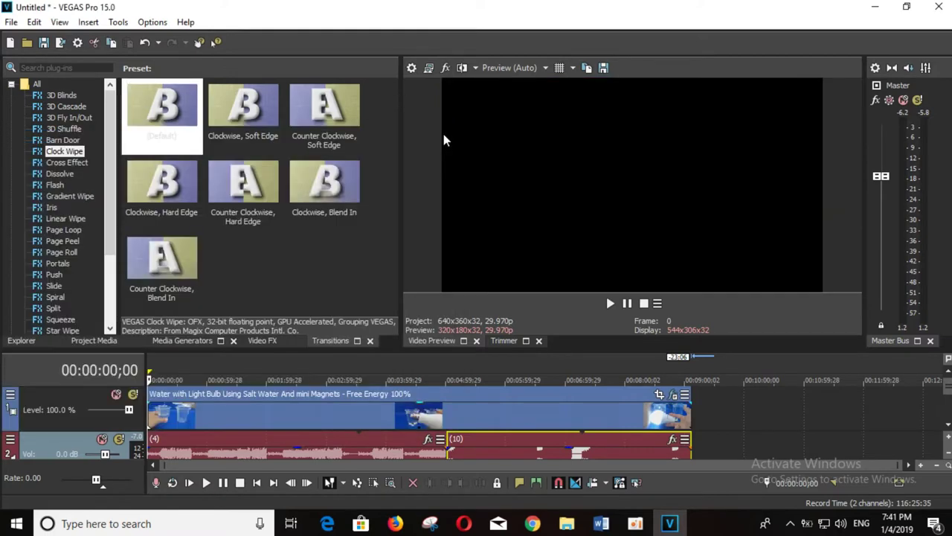
- Apply the Counter Clockwise, Soft Edge Clock Wipe to the end of the video event and preview the project's opening
left_click_drag(319, 110, 690, 393)
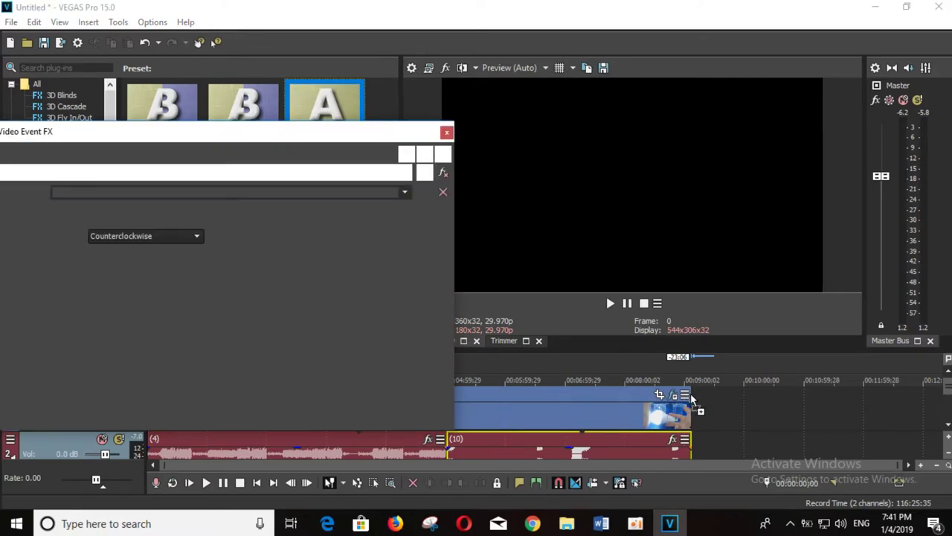
left_click(446, 134)
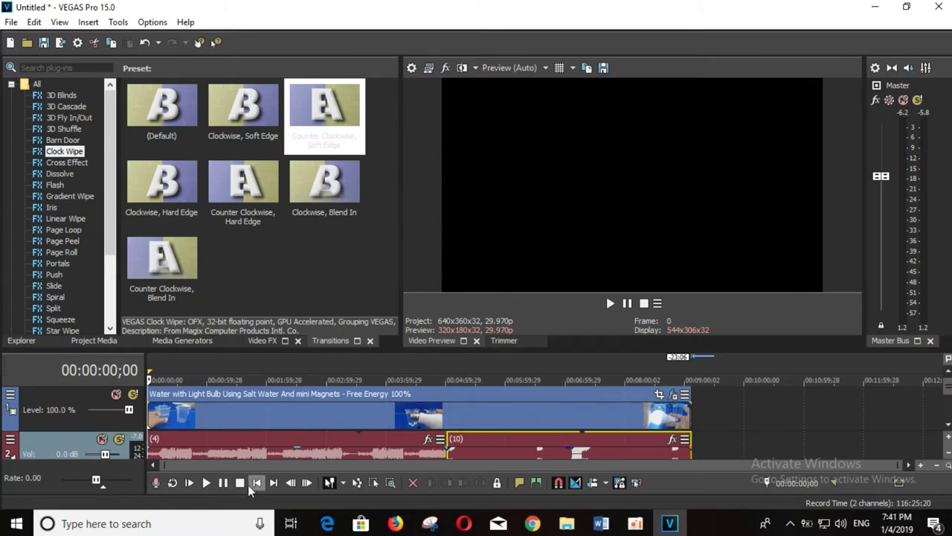
left_click(222, 482)
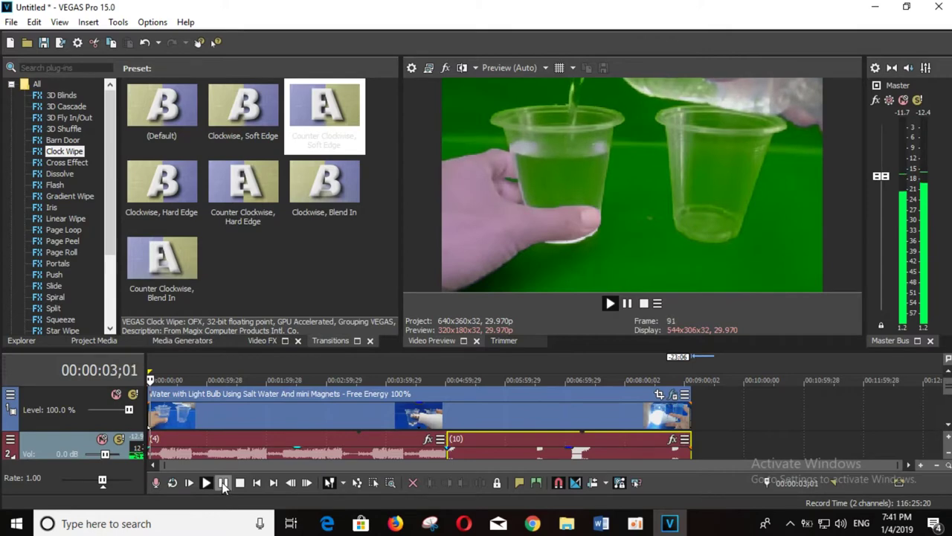
left_click(223, 483)
left_click(240, 482)
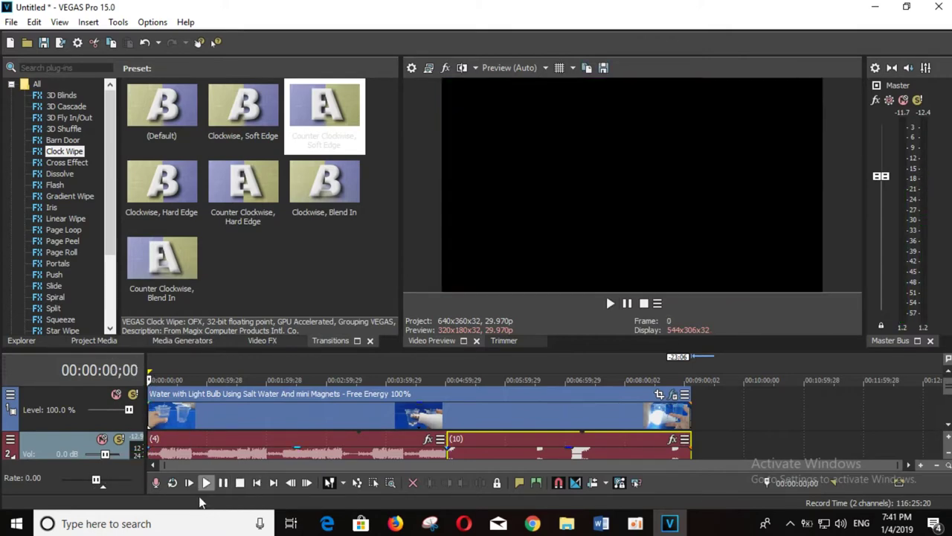
- Add the pink Subscribe button image from the New folder in Downloads at the end of the project
left_click(273, 482)
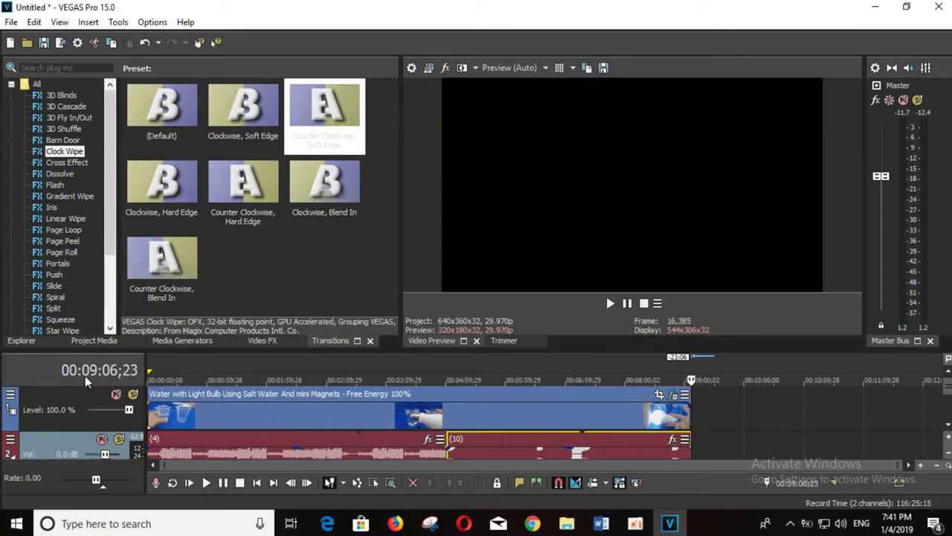
left_click(11, 21)
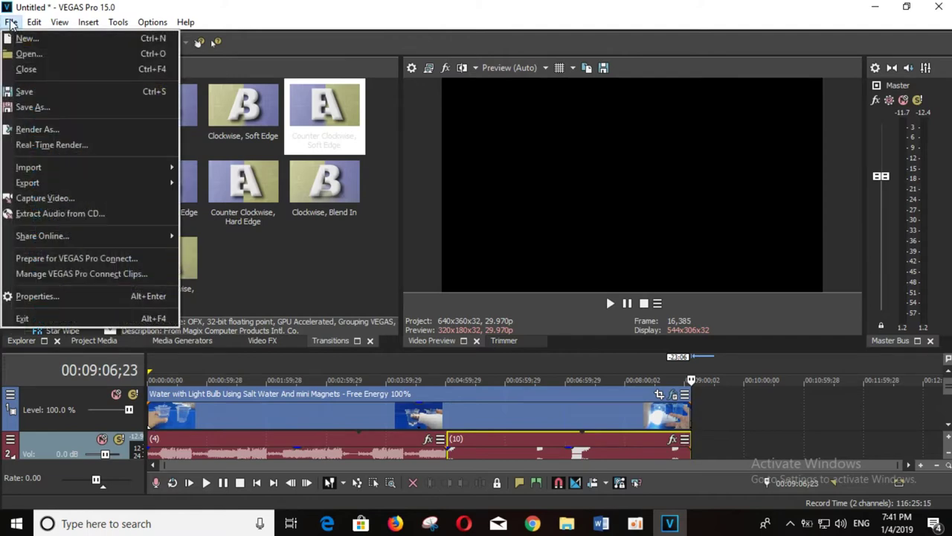
left_click(43, 57)
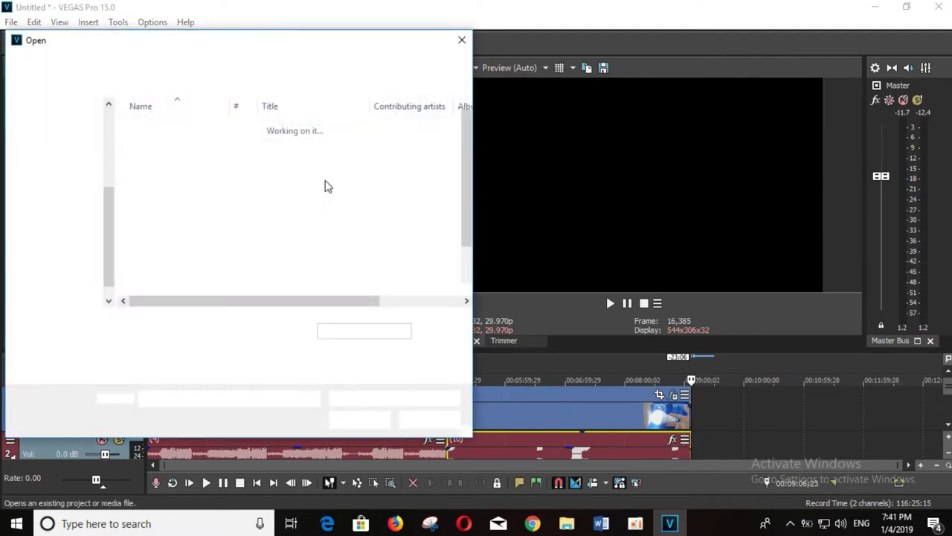
left_click(70, 169)
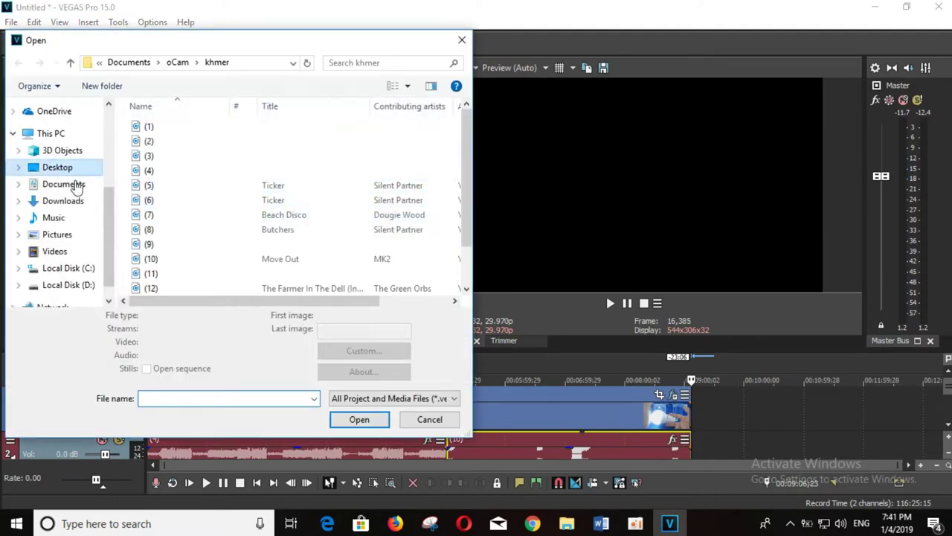
left_click(74, 186)
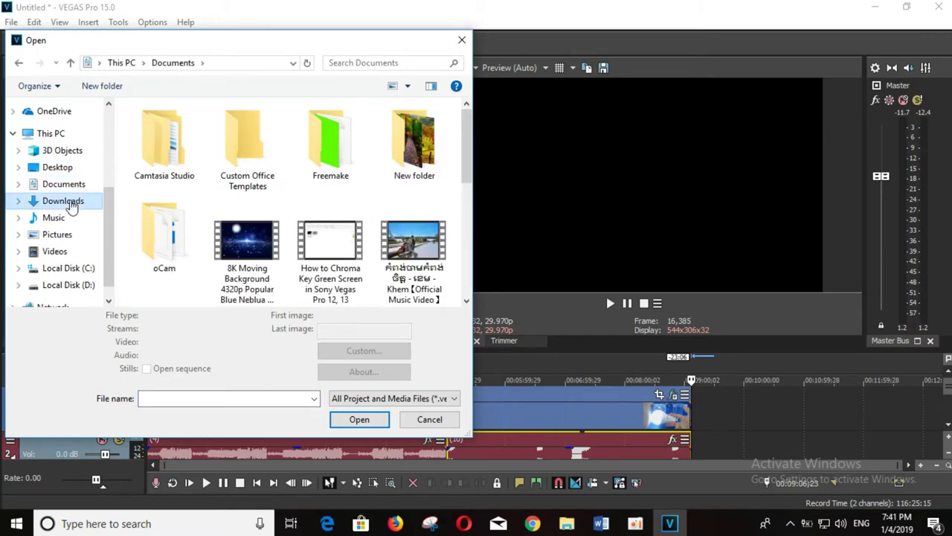
left_click(70, 201)
double_click(165, 153)
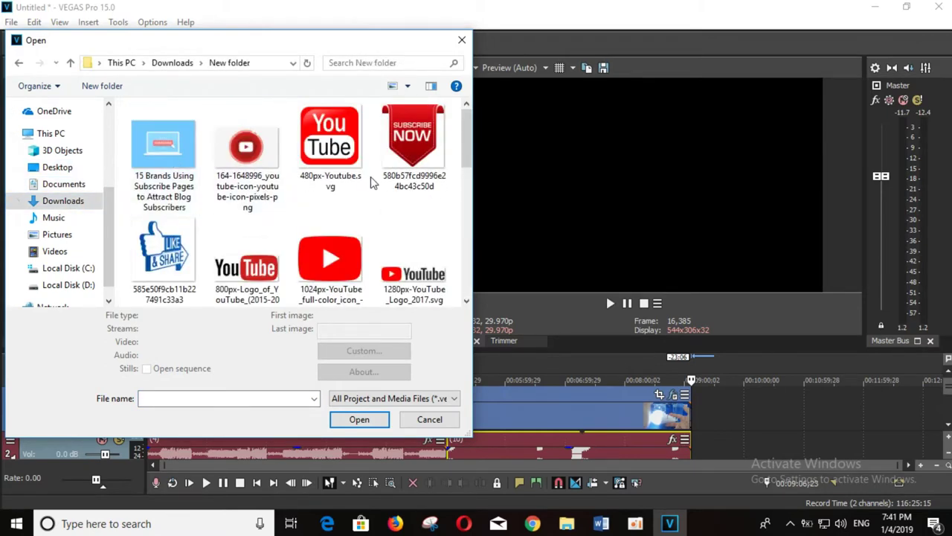
scroll(372, 179, "down", 3)
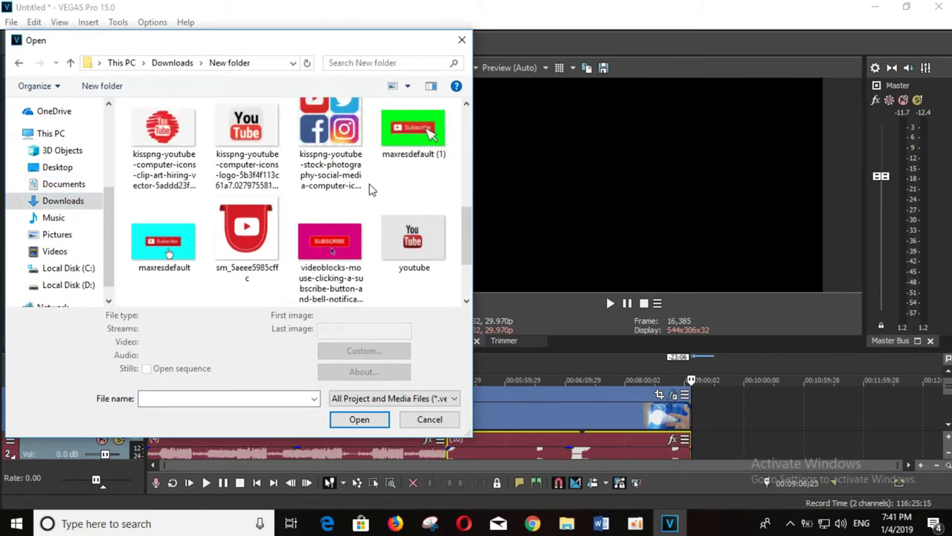
left_click(413, 130)
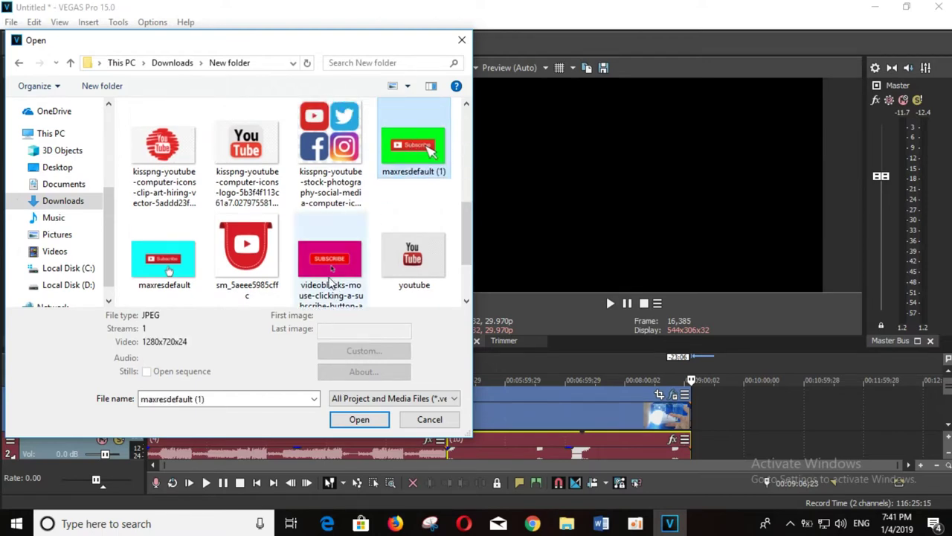
left_click(331, 275)
left_click(359, 418)
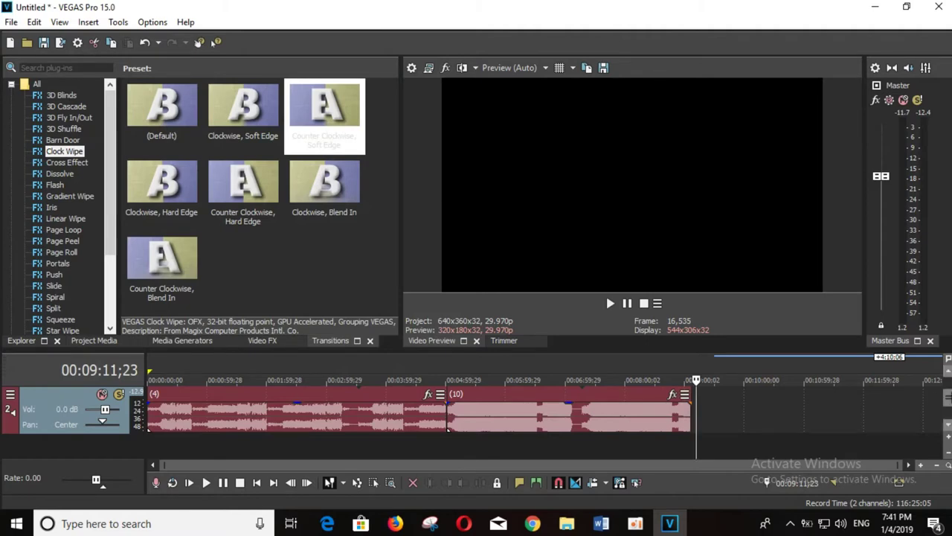
- Lengthen the Subscribe image event at the end of the video track by 12:20
left_click(946, 396)
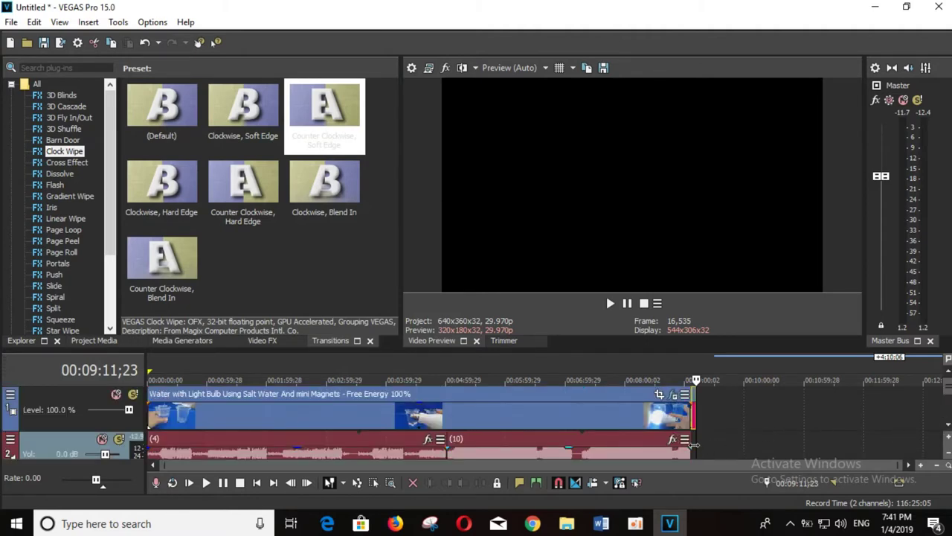
key("End")
left_click_drag(699, 413, 236, 430)
- Apply the Counter Clockwise, Blend In Clock Wipe to the Subscribe image's start and Clockwise, Blend In to its end, closing their settings
left_click_drag(161, 260, 694, 409)
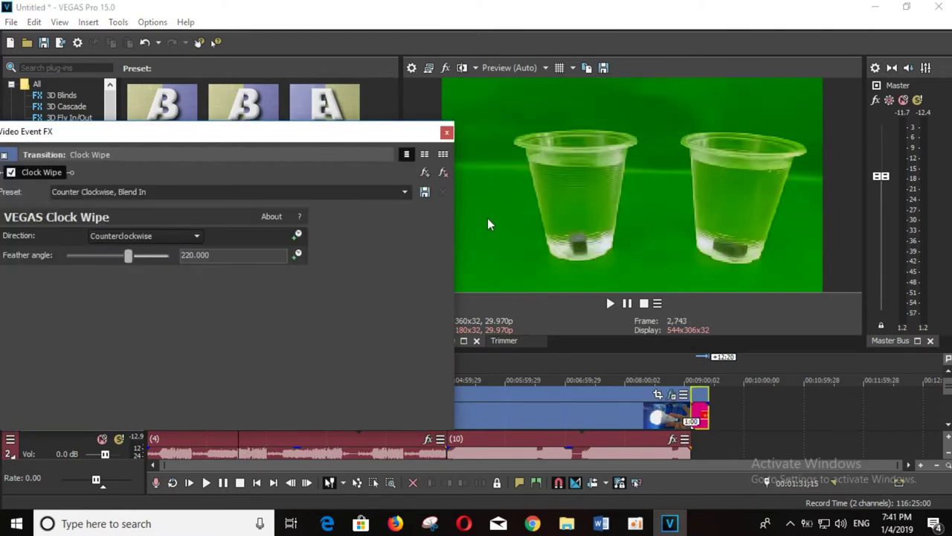
left_click(447, 133)
left_click_drag(324, 186, 711, 407)
left_click(447, 133)
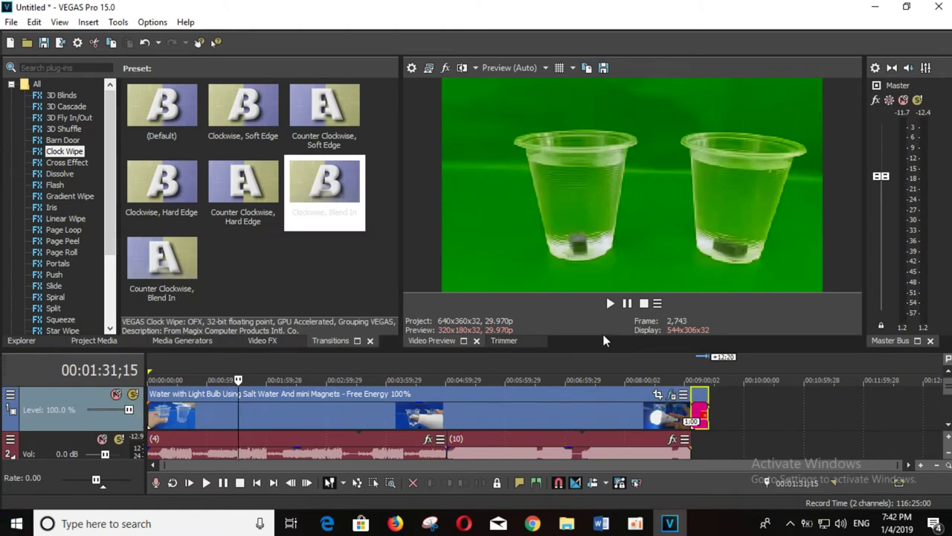
- Play the project from its beginning to check the opening, pause it and return to the start
left_click(256, 482)
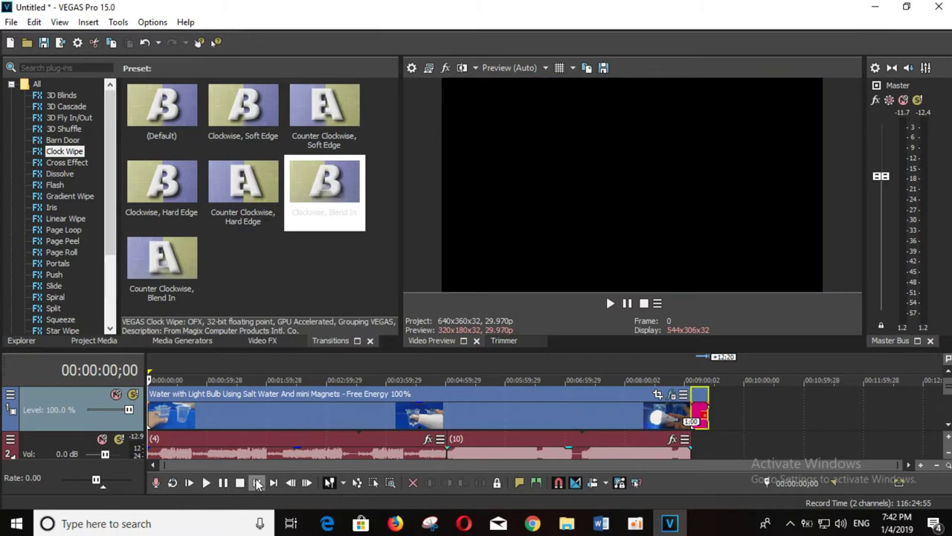
left_click(223, 482)
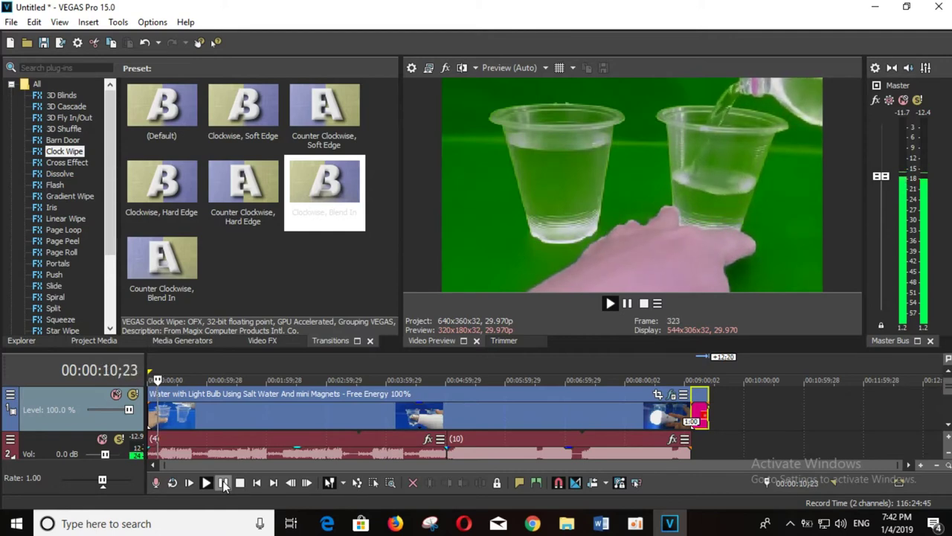
left_click(223, 482)
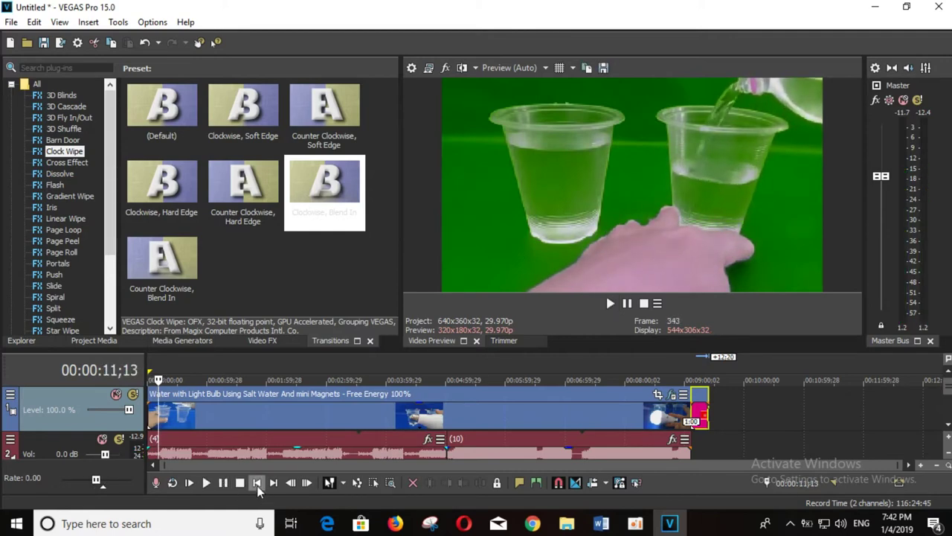
left_click(257, 482)
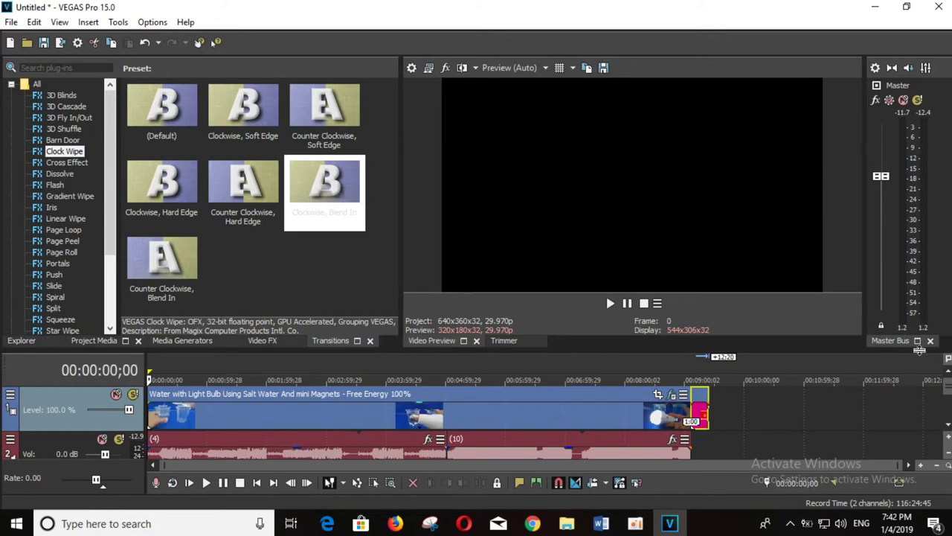
- Select the time range covering the whole project and open the render settings
key("Delete")
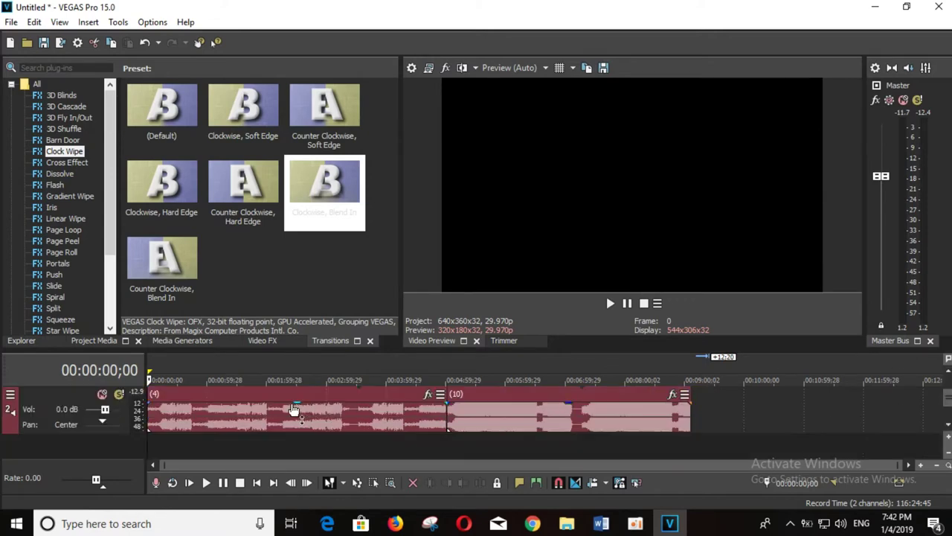
double_click(158, 445)
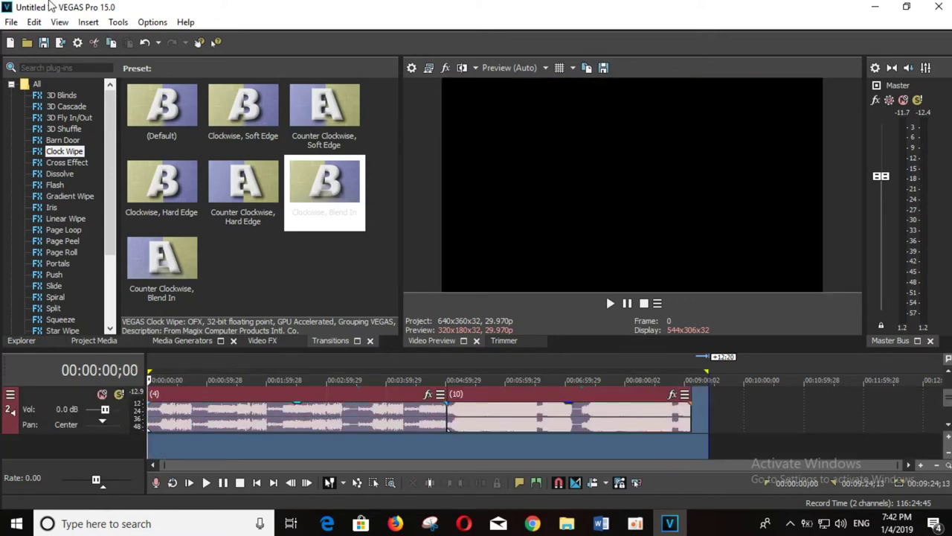
left_click(11, 22)
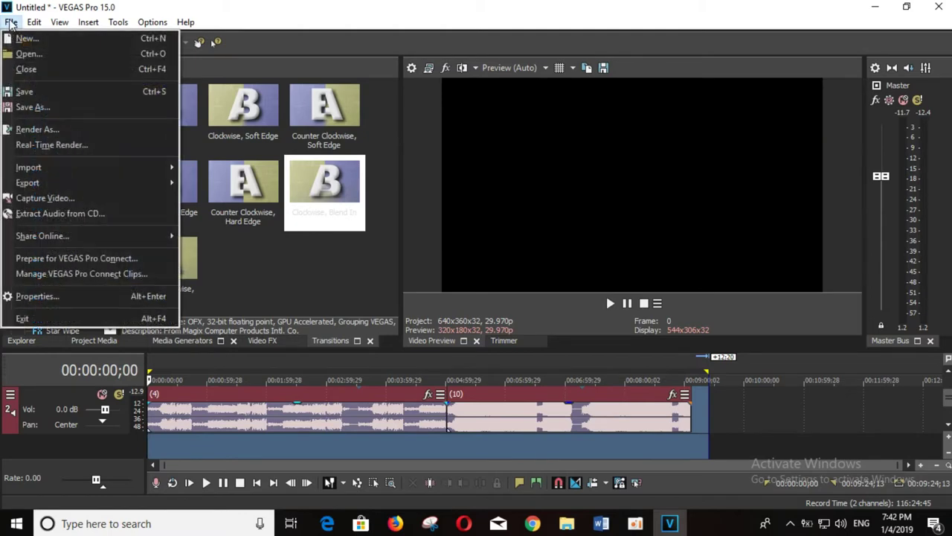
left_click(43, 133)
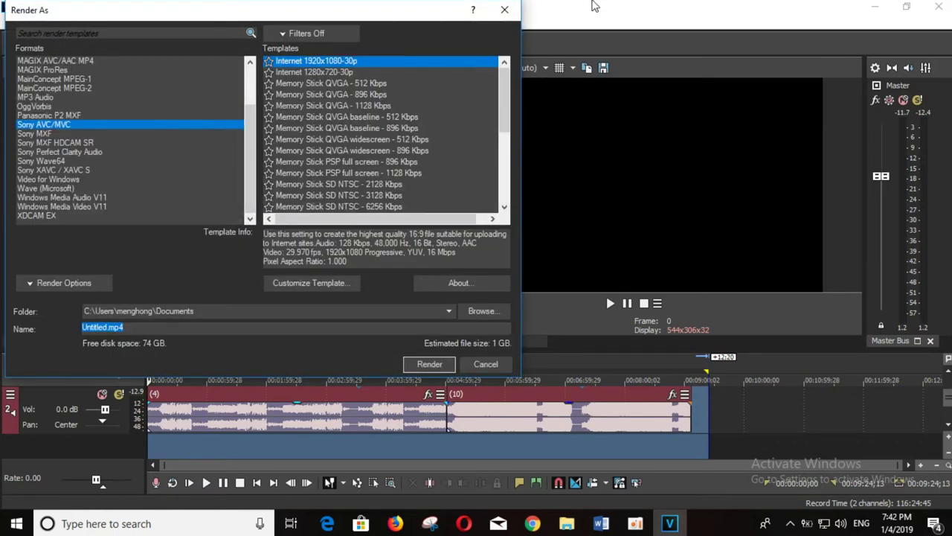
- Save the output in the Documents folder as video 1 and render it with the Sony AVC/MVC Internet 1920x1080-30p template
left_click(473, 311)
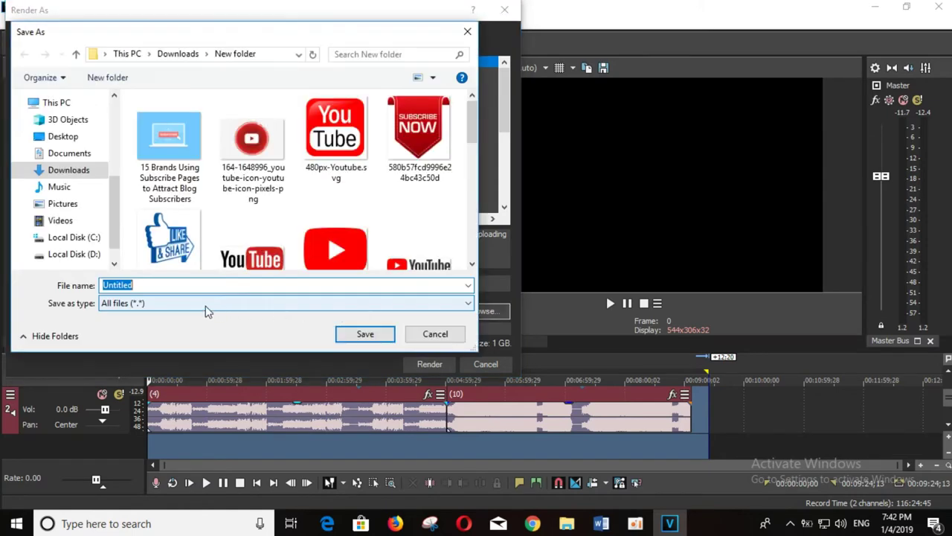
left_click(78, 154)
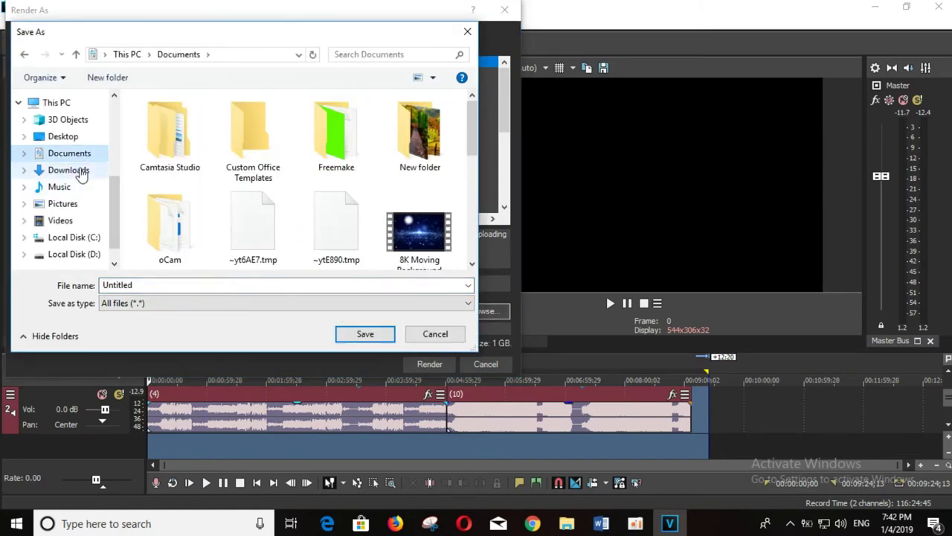
double_click(95, 156)
left_click(149, 286)
double_click(148, 287)
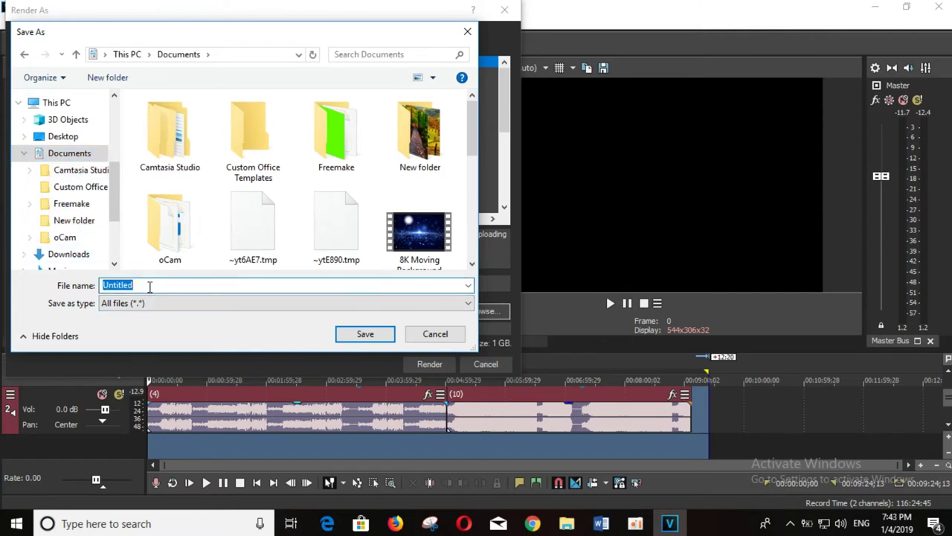
key("BackSpace")
type("video 1")
key("Return")
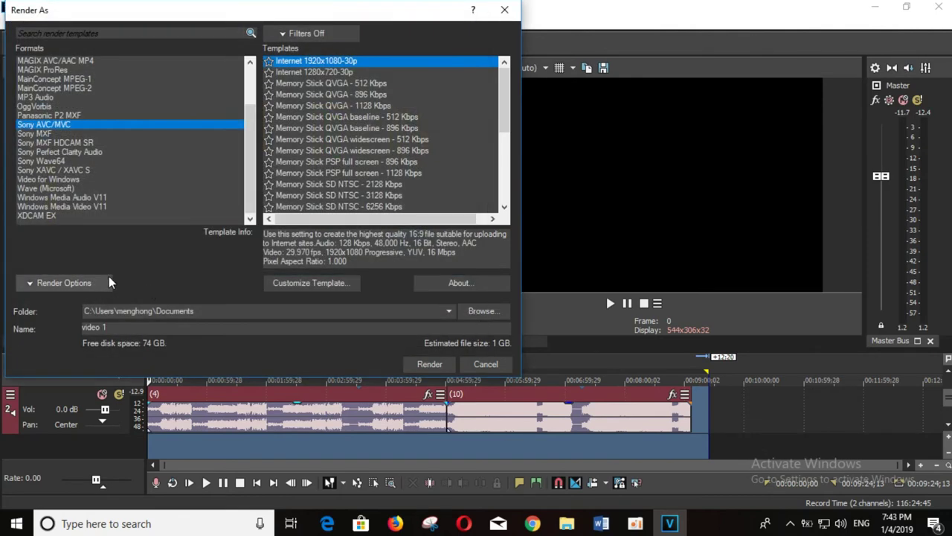
left_click(427, 363)
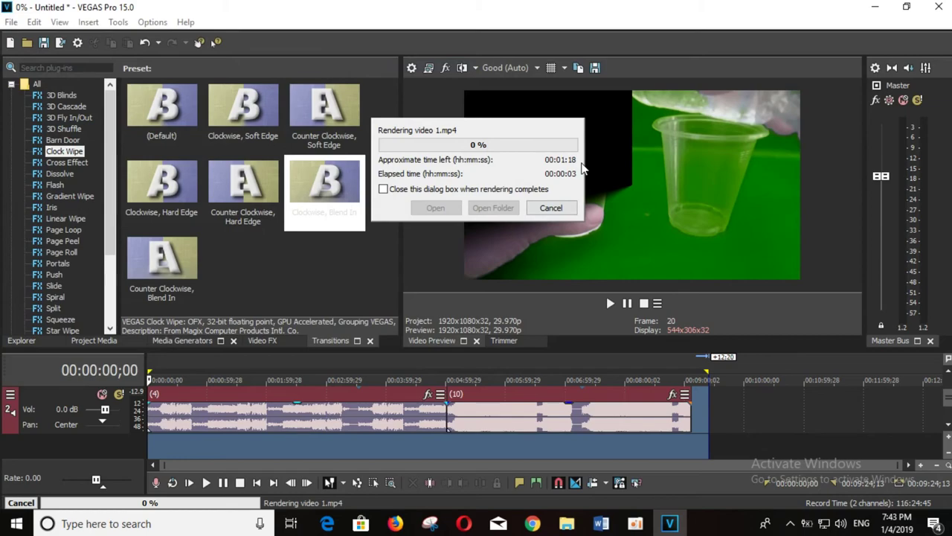
left_click(861, 8)
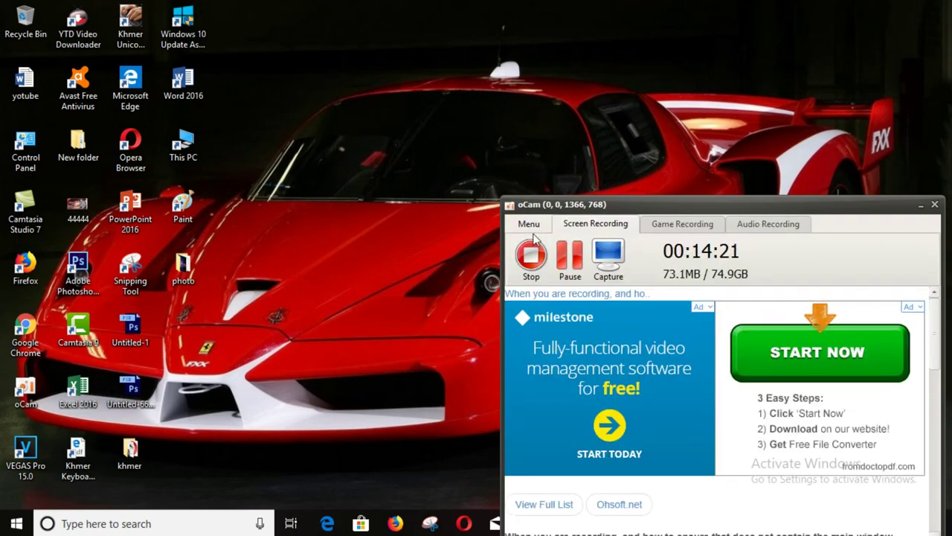
left_click(533, 255)
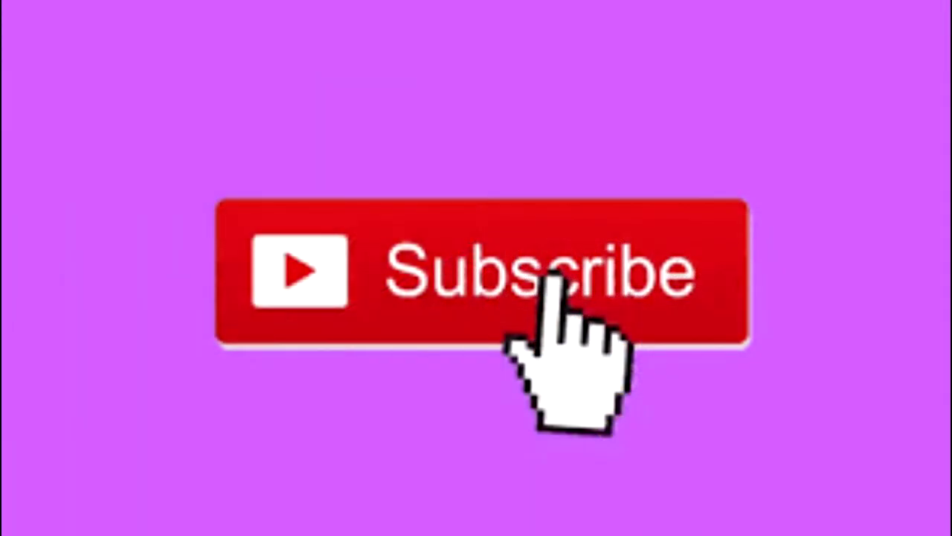